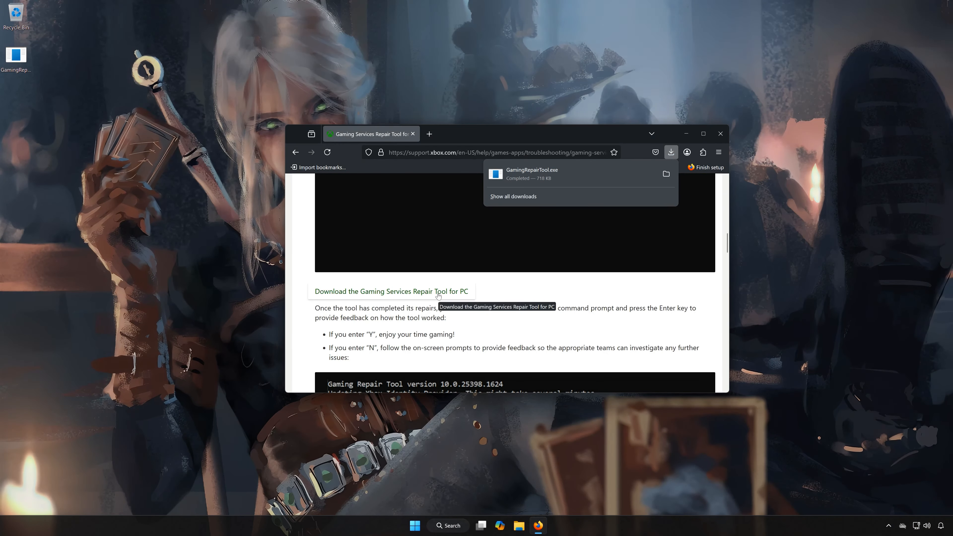
# - Close the browser and run the downloaded GamingRepairTool.exe from the desktop, allowing it to make changes to the device
pyautogui.click(715, 139)
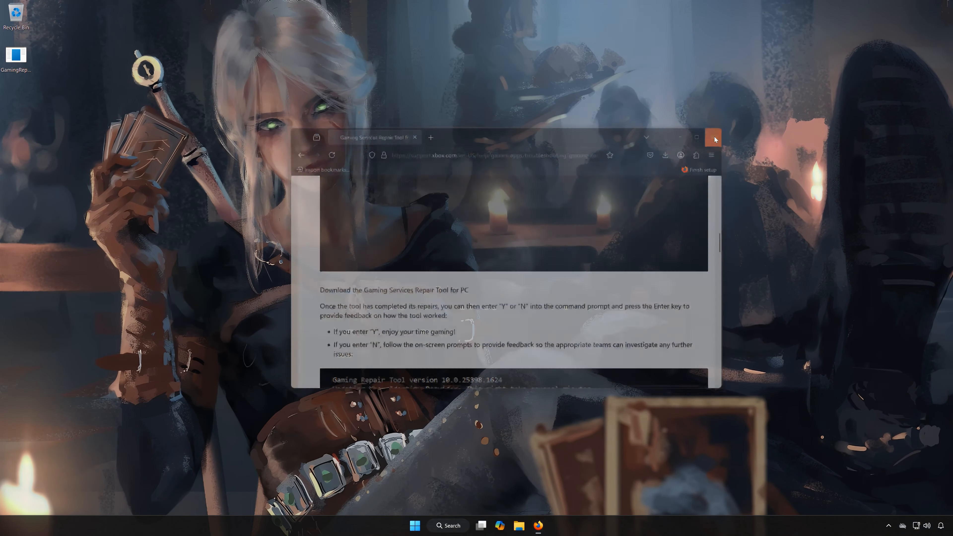
pyautogui.doubleClick(15, 57)
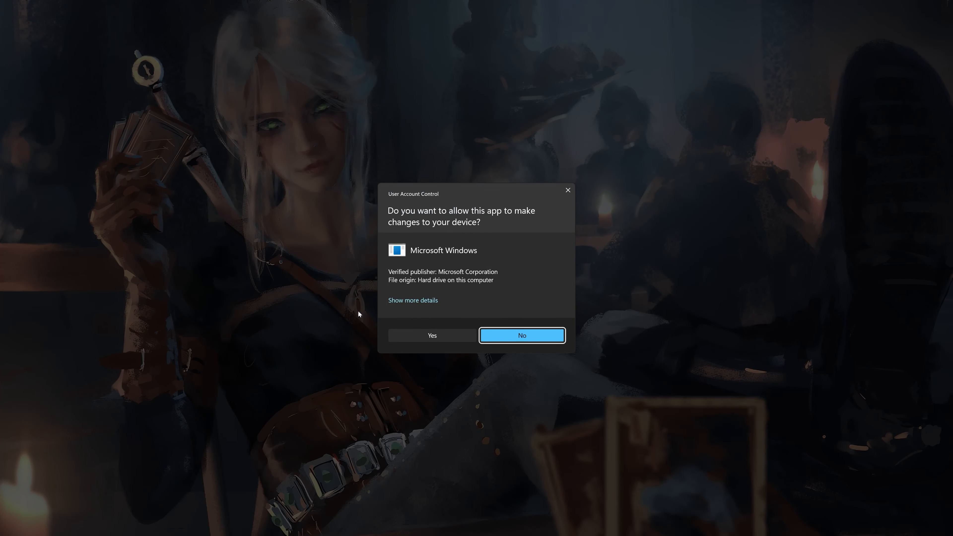
pyautogui.click(433, 335)
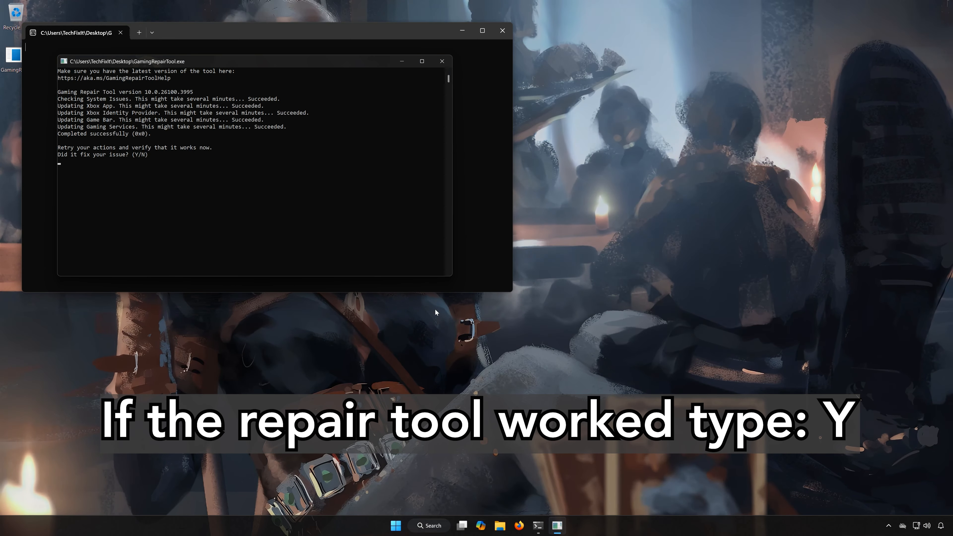
# - Answer Y to the repair tool's question about whether the issue is fixed and exit the tool
pyautogui.write('y')
pyautogui.press('Return')
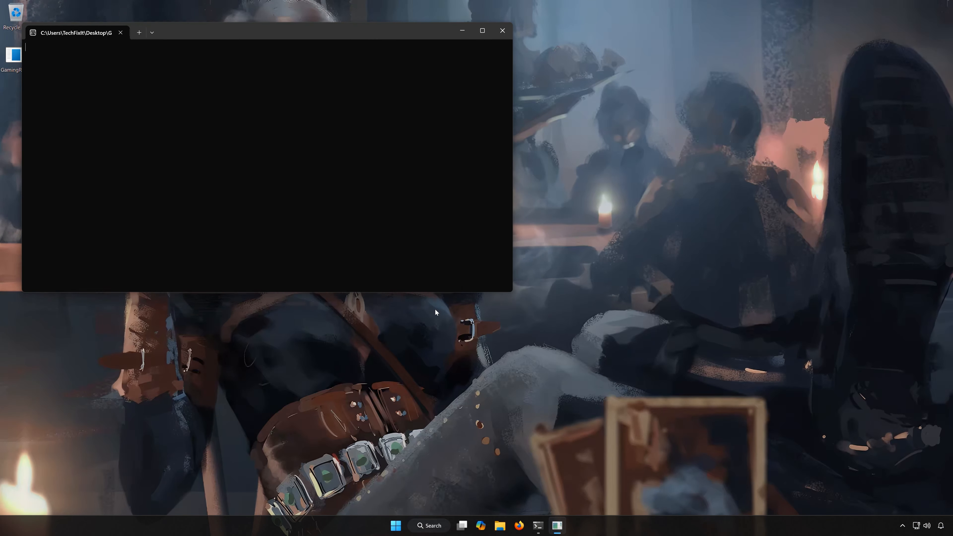
pyautogui.press('Return')
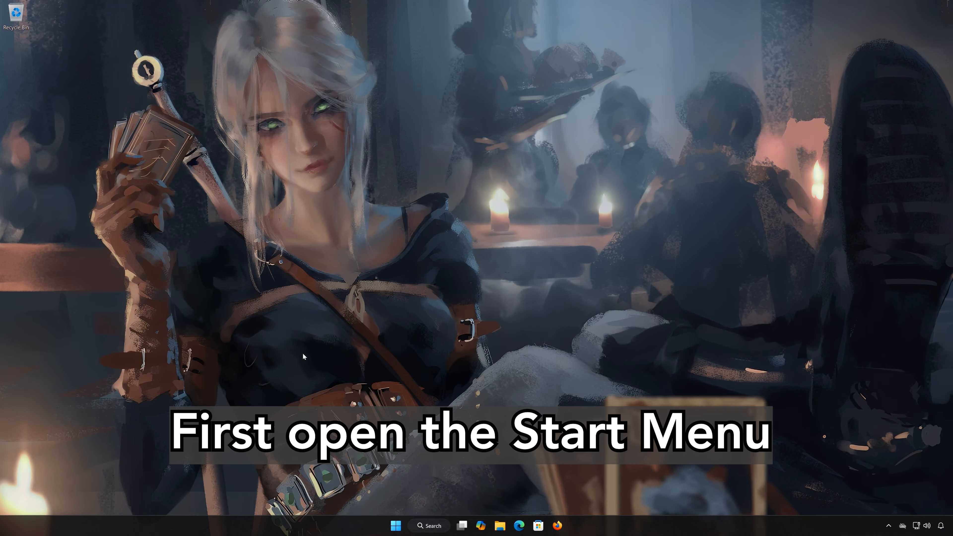
# - Find and run the wsreset command to reset the Microsoft Store, and close the Store window it opens
pyautogui.click(395, 527)
pyautogui.write('ws')
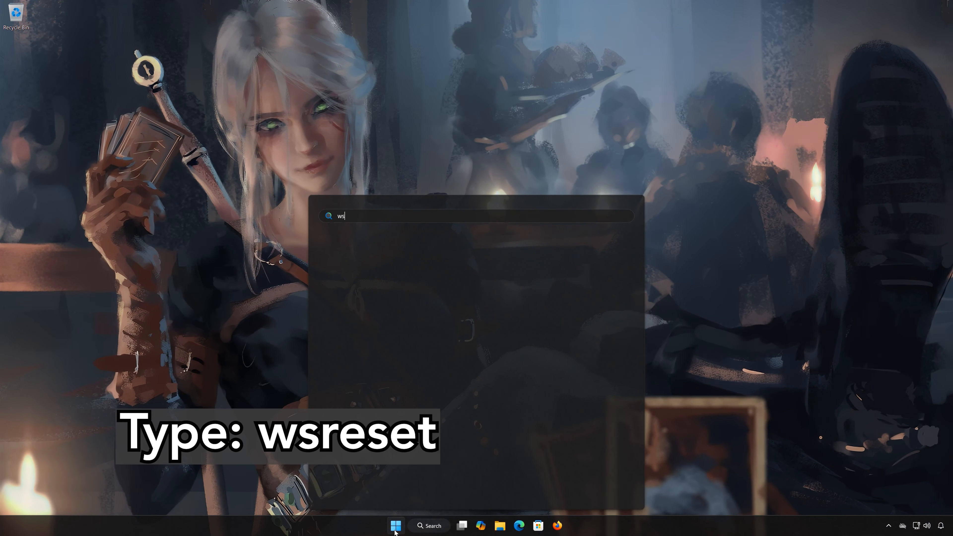
pyautogui.write('reset')
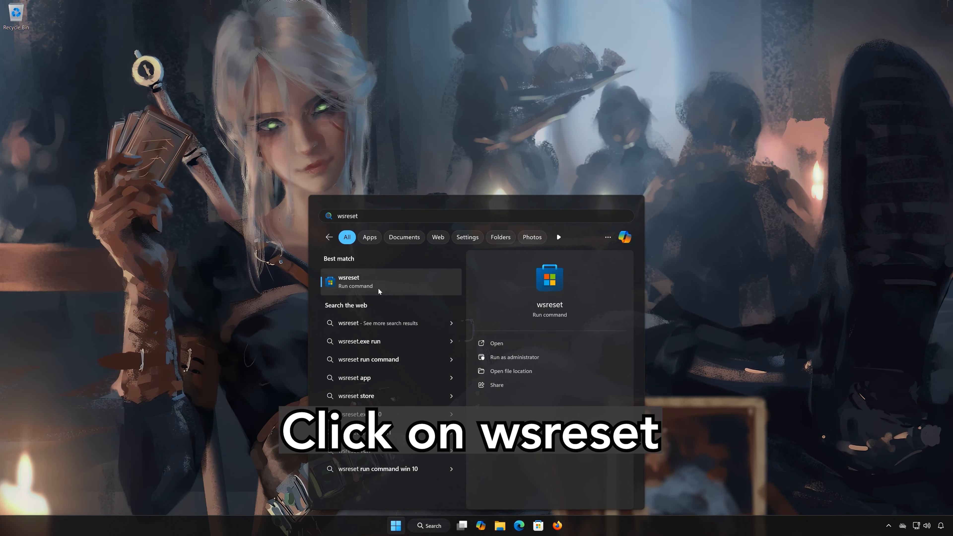
pyautogui.click(407, 289)
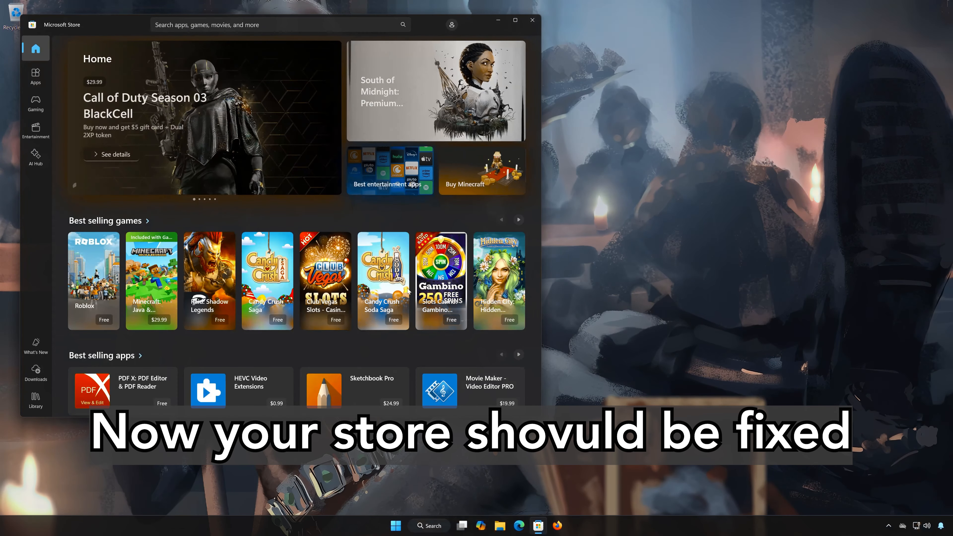
pyautogui.click(532, 20)
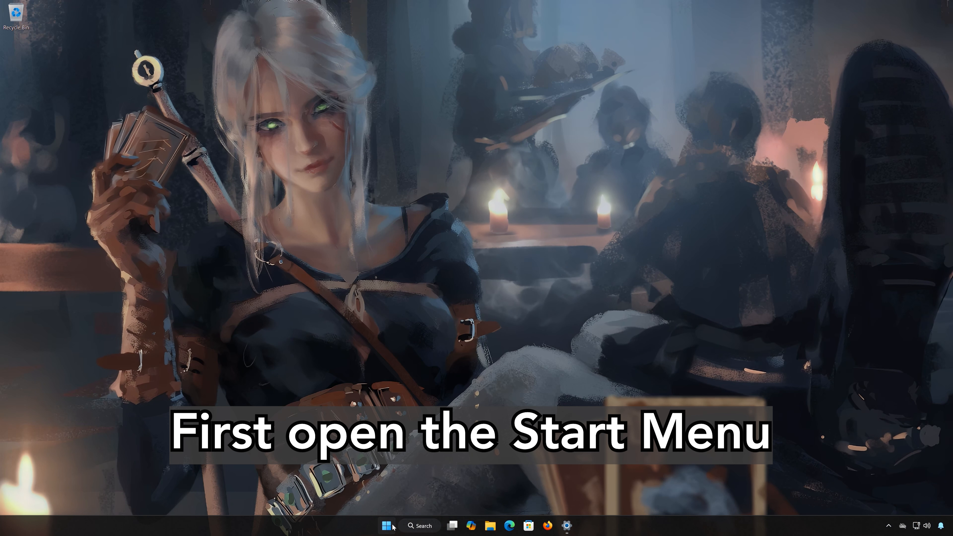
# - Open the list of installed apps in the Windows Settings
pyautogui.click(392, 527)
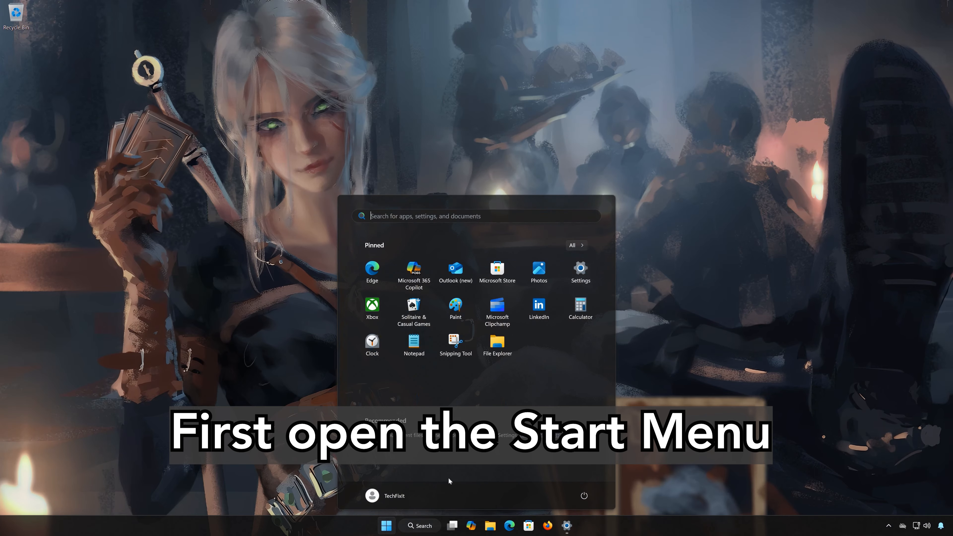
pyautogui.click(585, 268)
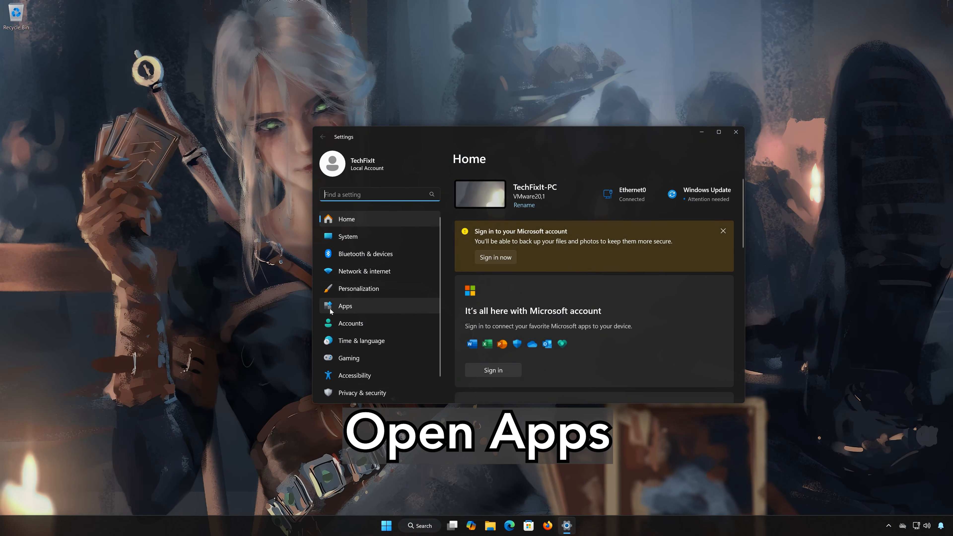
pyautogui.click(345, 306)
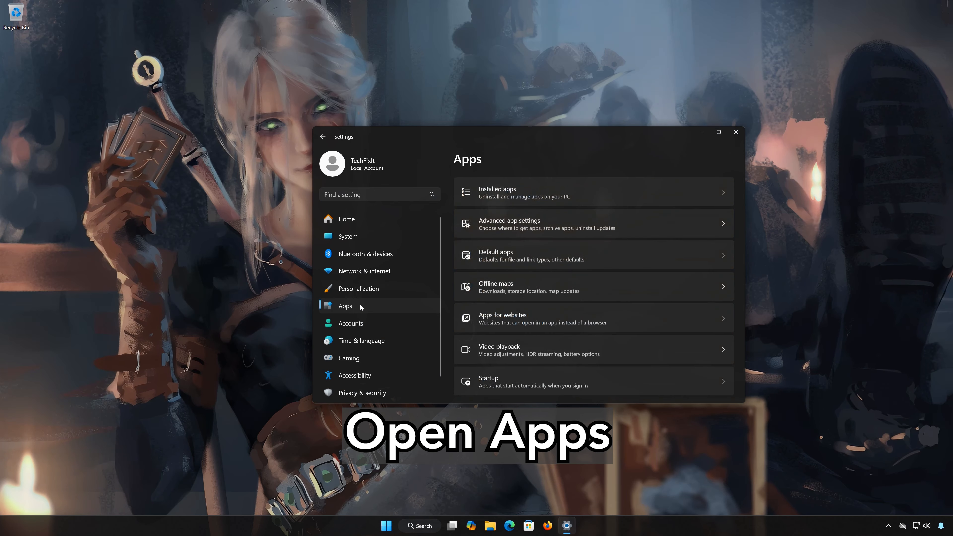
pyautogui.click(540, 191)
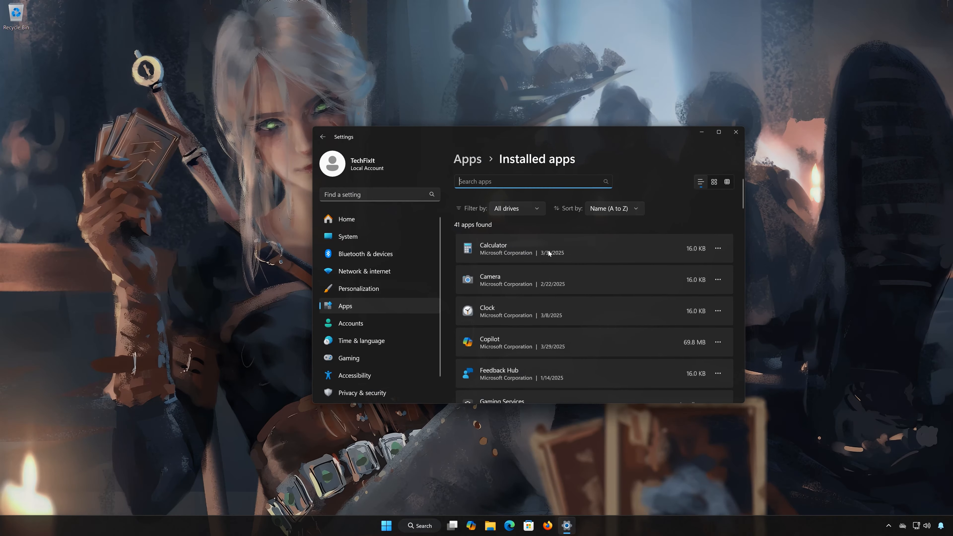
# - Locate the Xbox app among the installed apps and open its advanced options
pyautogui.scroll(-12, 548, 250)
pyautogui.scroll(-20, 548, 252)
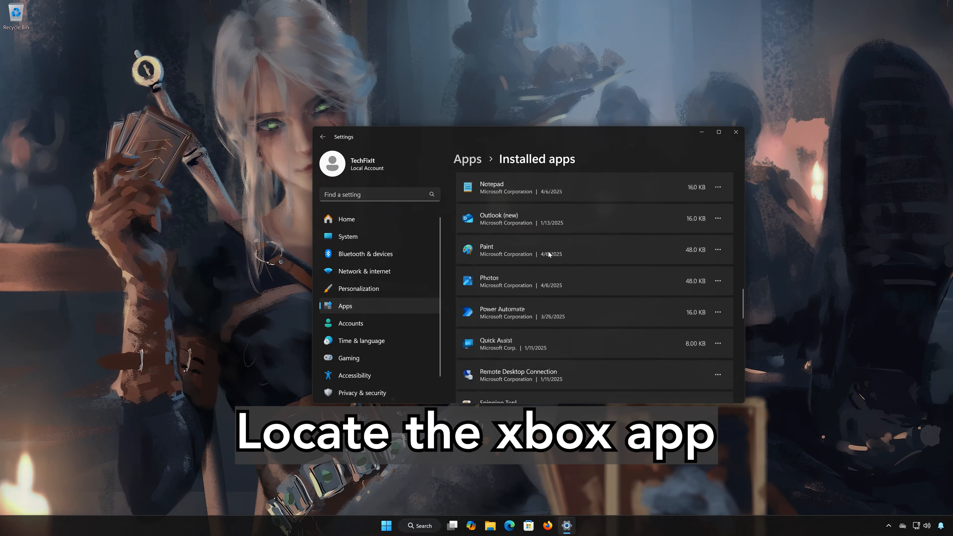
pyautogui.scroll(2, 548, 252)
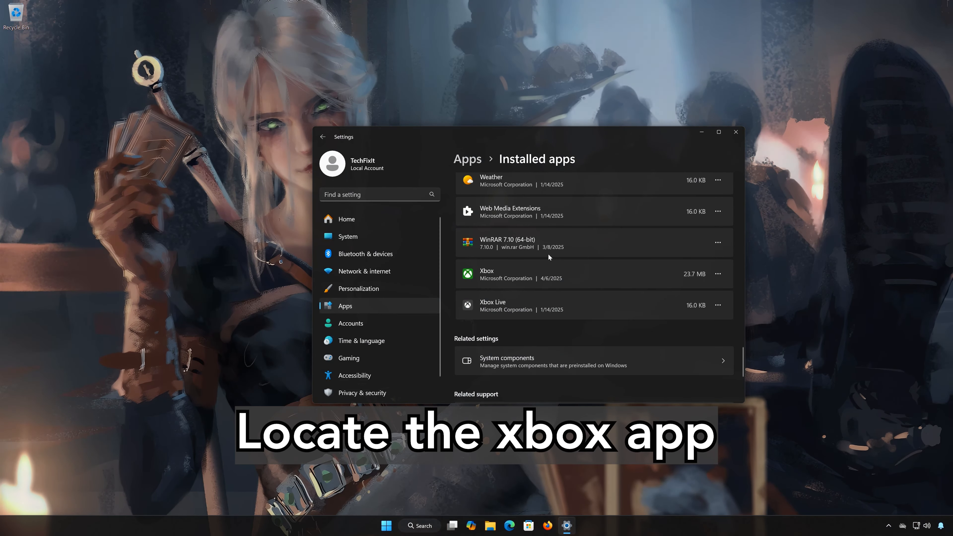
pyautogui.click(718, 275)
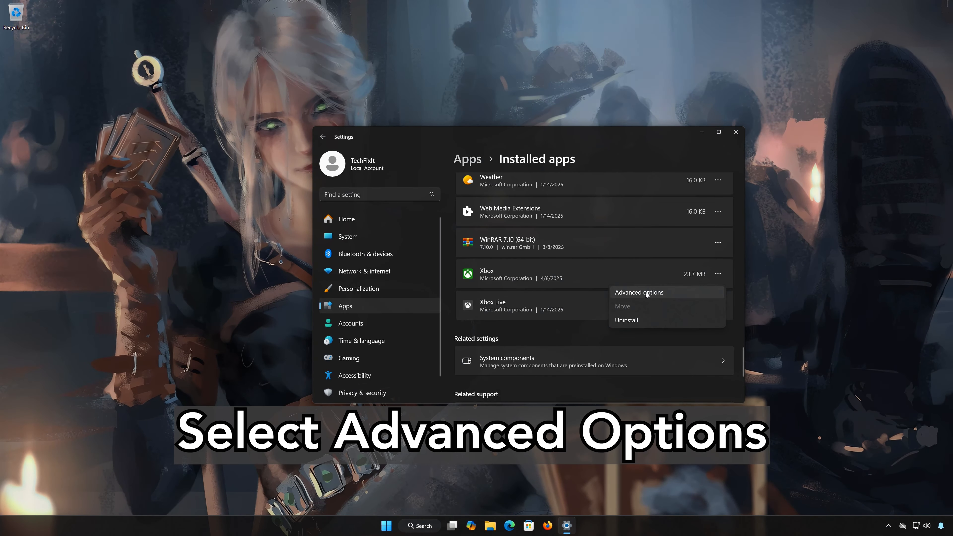
pyautogui.click(644, 292)
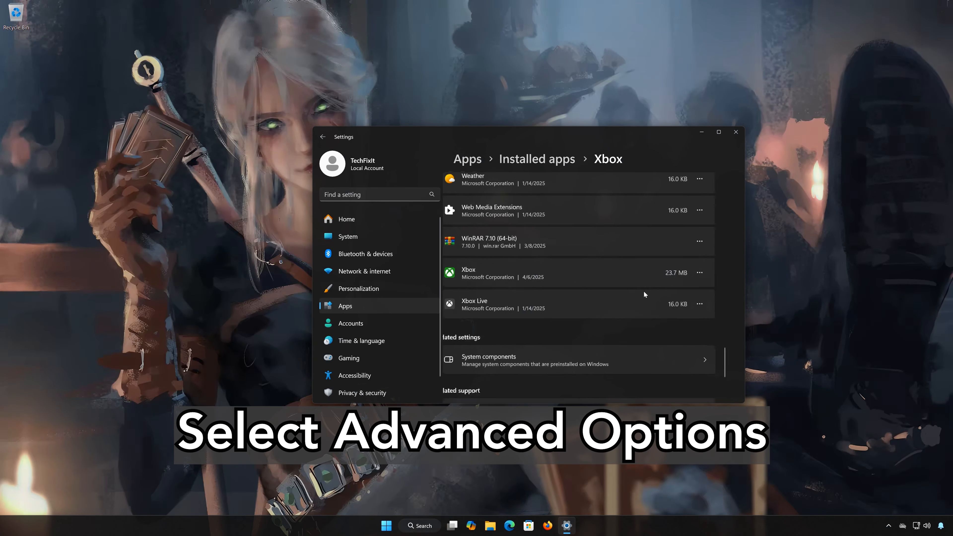
# - Repair the Xbox app and reset it, confirming the deletion of its data
pyautogui.scroll(-7, 644, 295)
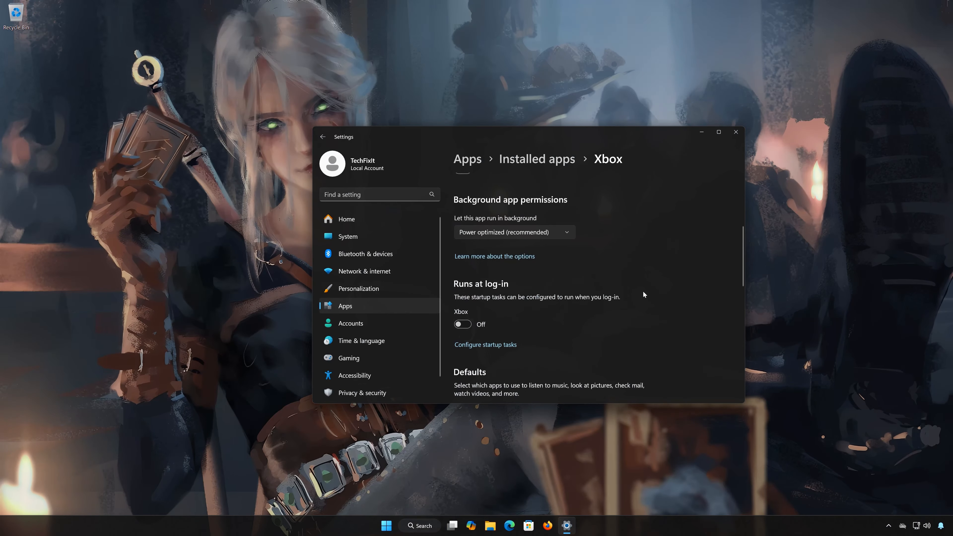
pyautogui.scroll(-4, 644, 294)
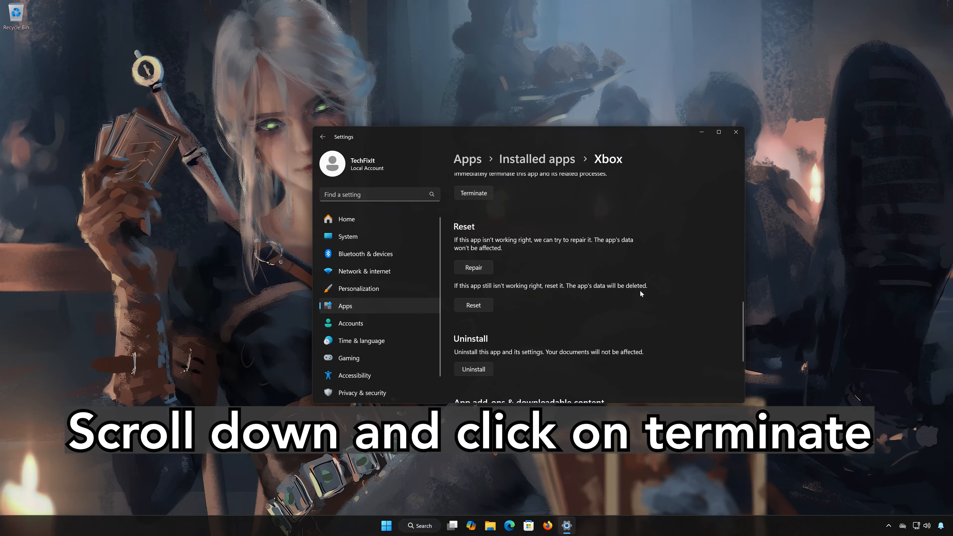
pyautogui.scroll(2, 443, 234)
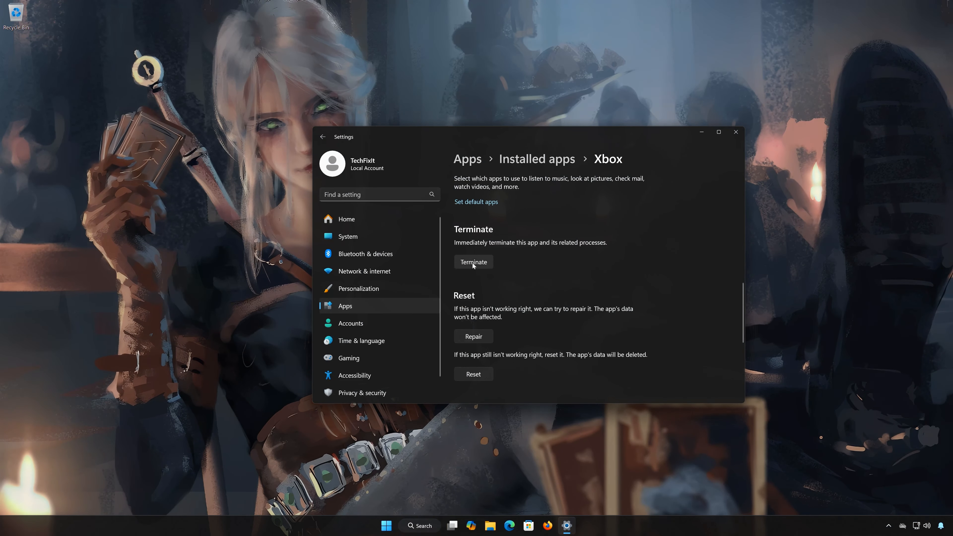
pyautogui.scroll(-1, 472, 263)
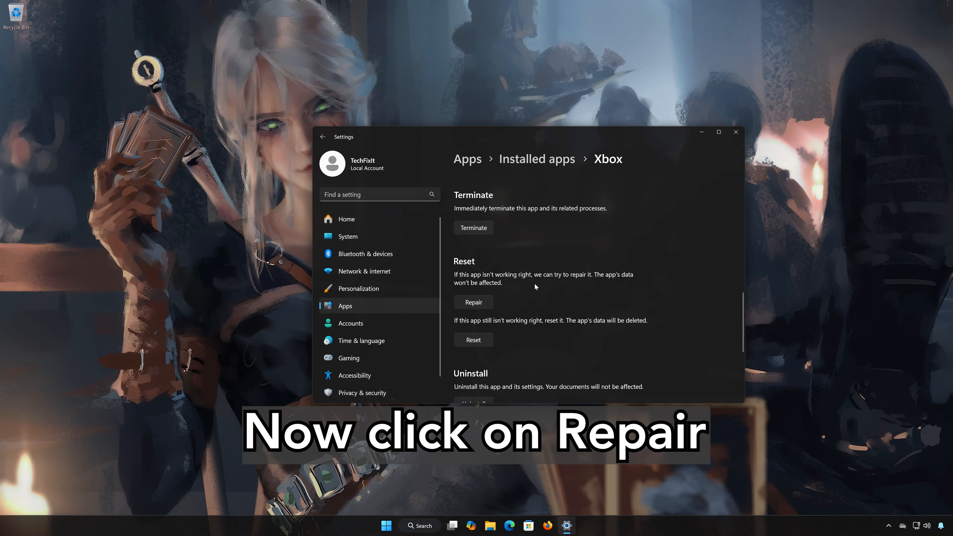
pyautogui.click(478, 304)
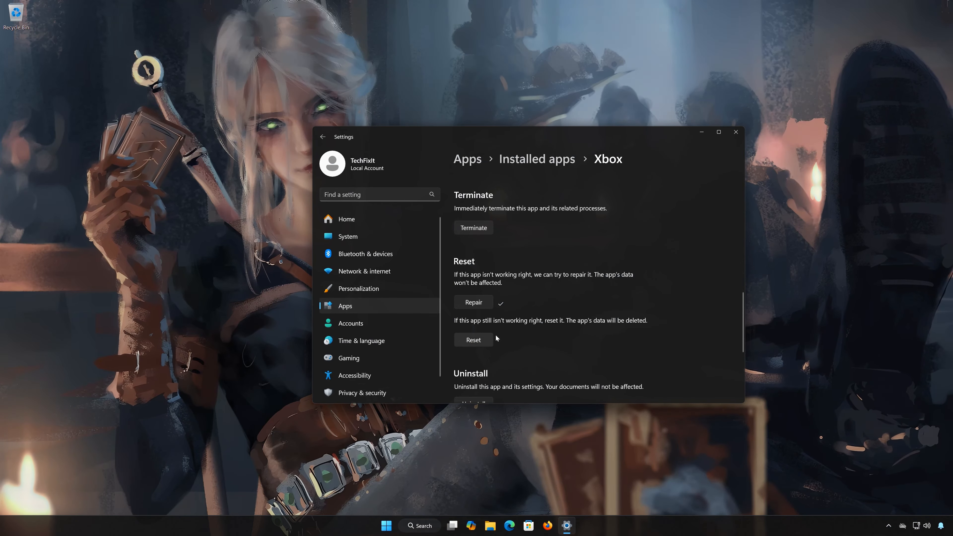
pyautogui.click(474, 340)
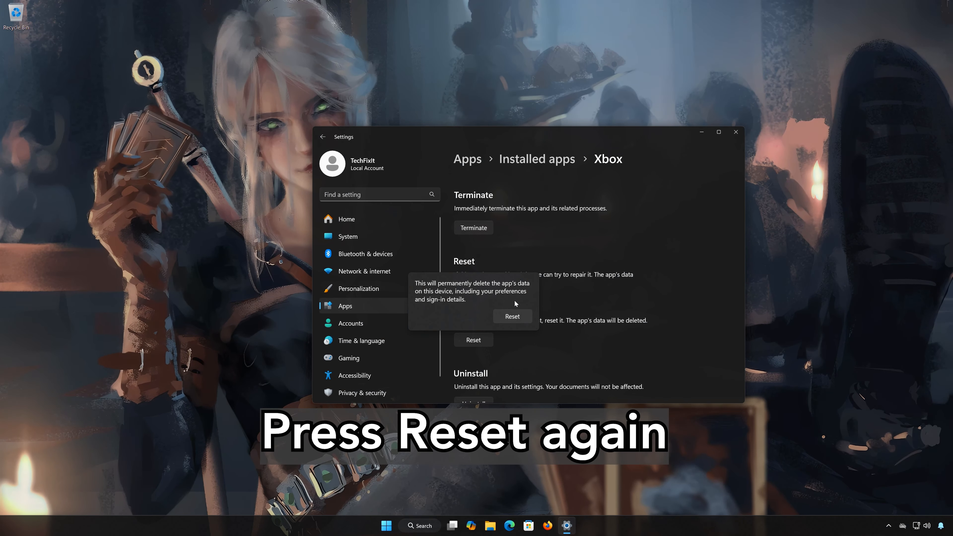
pyautogui.click(513, 317)
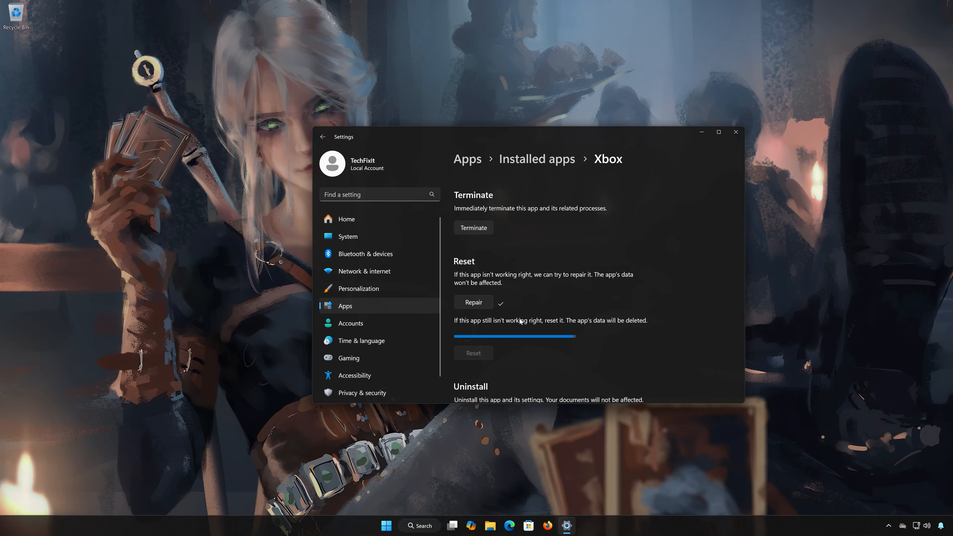
# - Uninstall the Xbox app from its advanced options page, confirm the removal and close Settings
pyautogui.scroll(1, 519, 318)
pyautogui.scroll(-5, 519, 318)
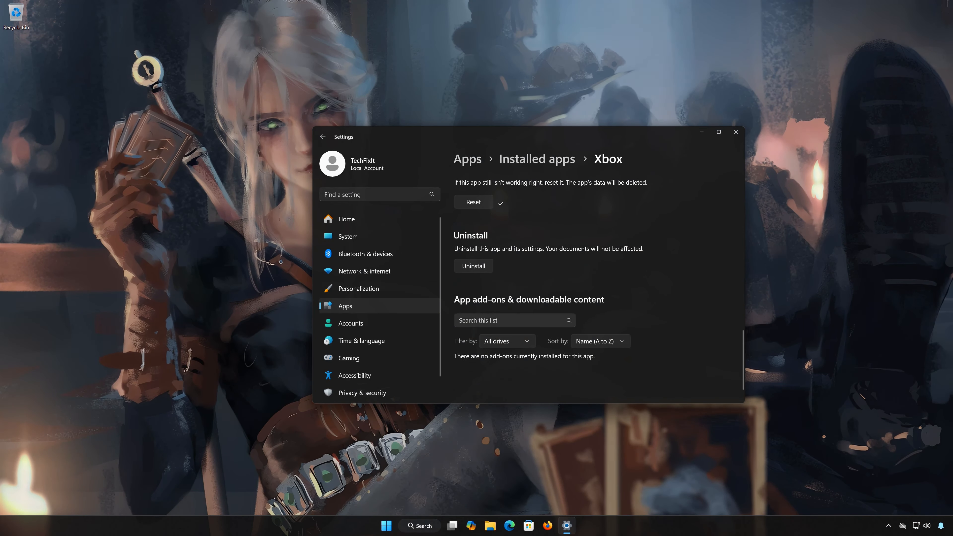
pyautogui.scroll(1, 519, 318)
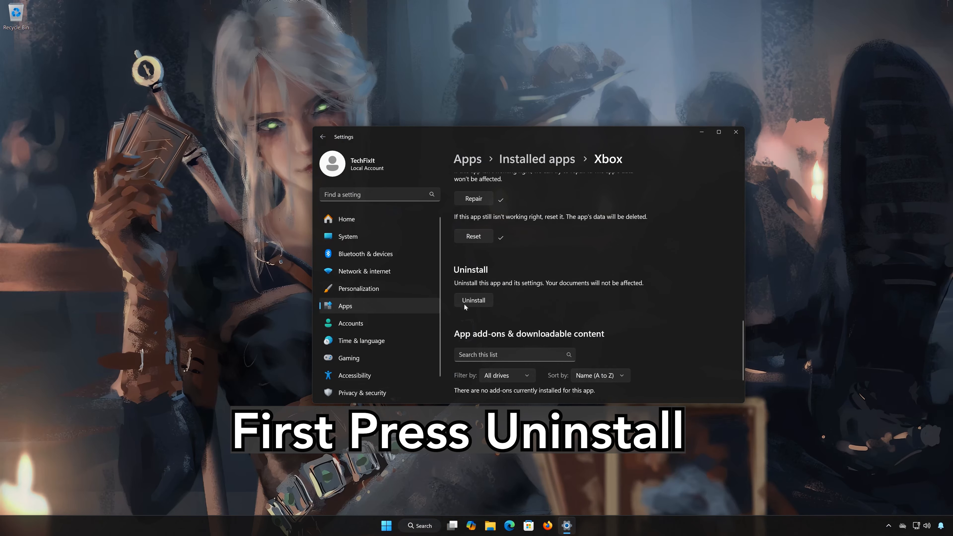
pyautogui.click(476, 304)
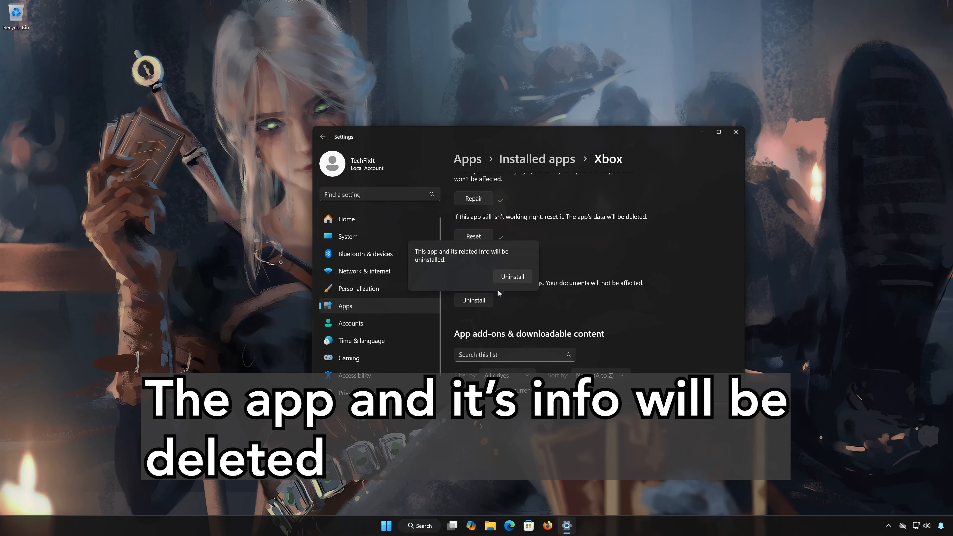
pyautogui.click(513, 277)
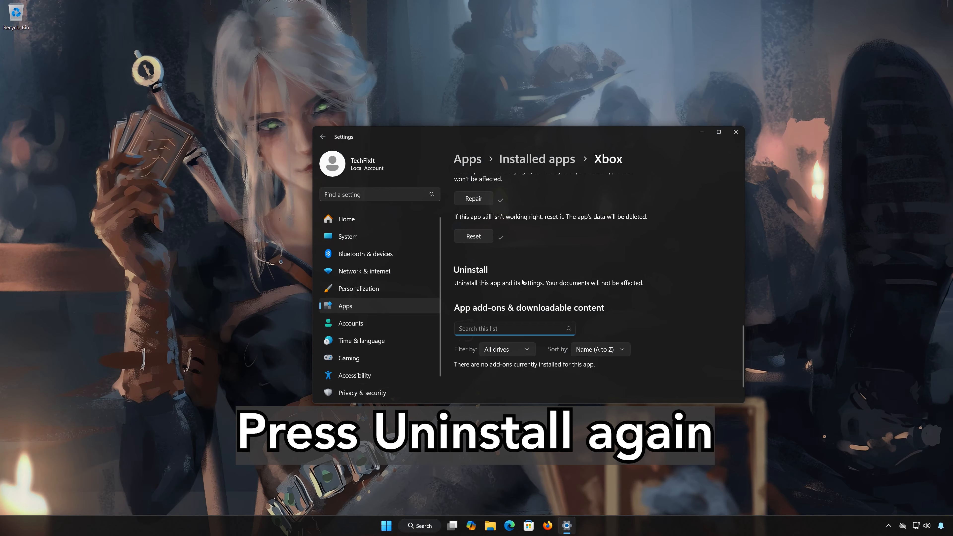
pyautogui.click(736, 133)
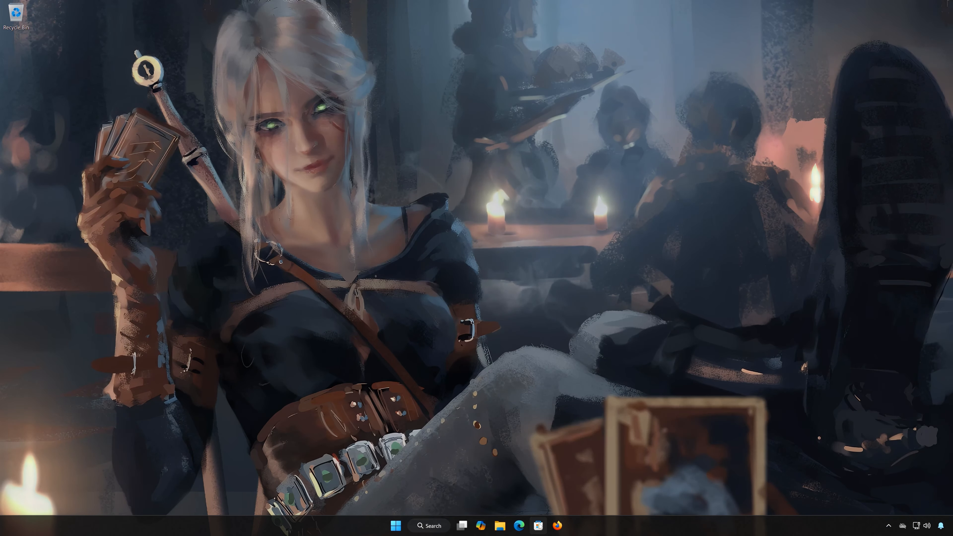
# - Search the Microsoft Store for "xbox app" and open the Xbox app's product page
pyautogui.click(539, 526)
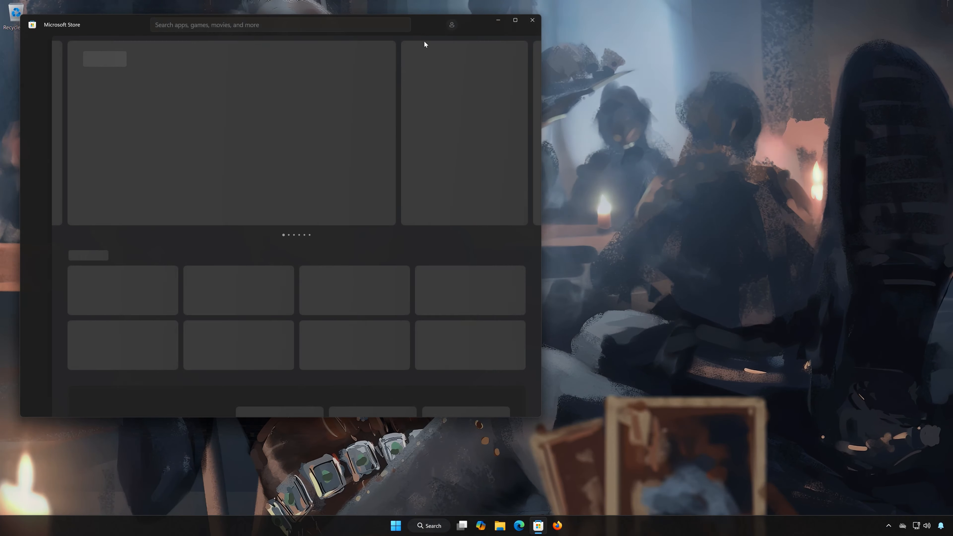
pyautogui.moveTo(435, 36); pyautogui.dragTo(614, 63)
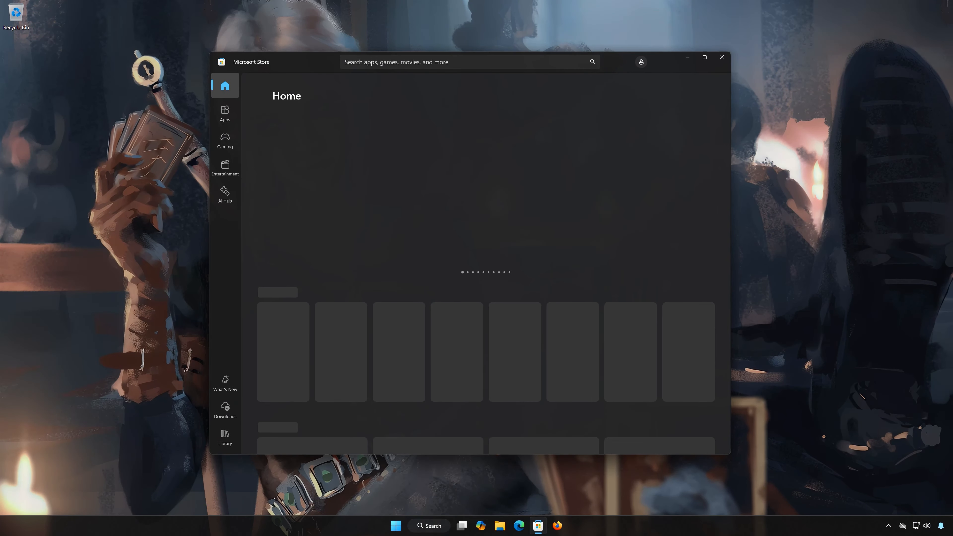
pyautogui.click(470, 62)
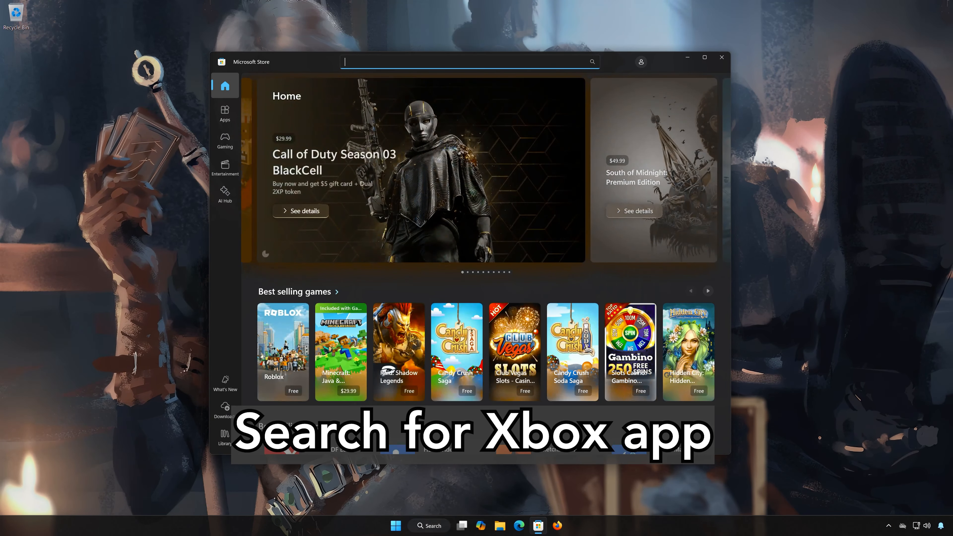
pyautogui.write('xbox')
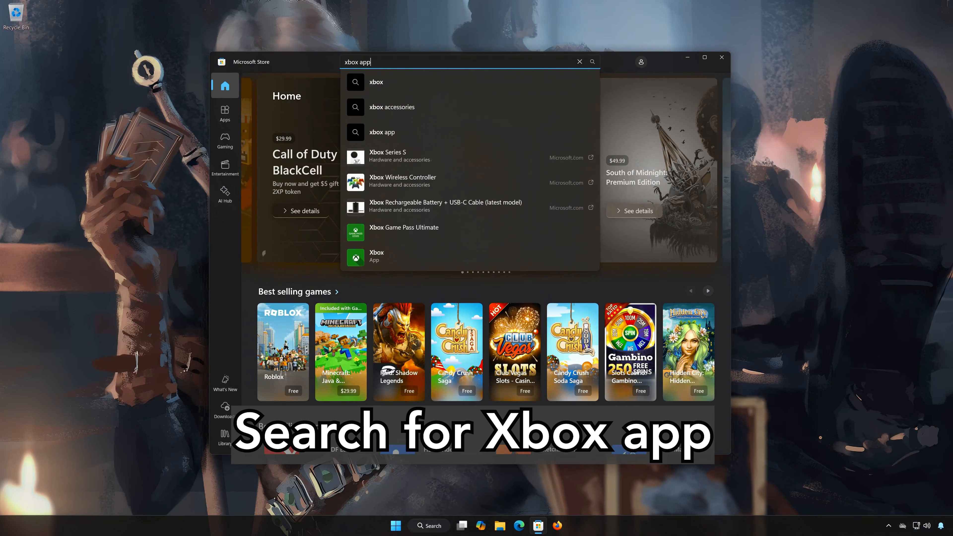
pyautogui.write(' app')
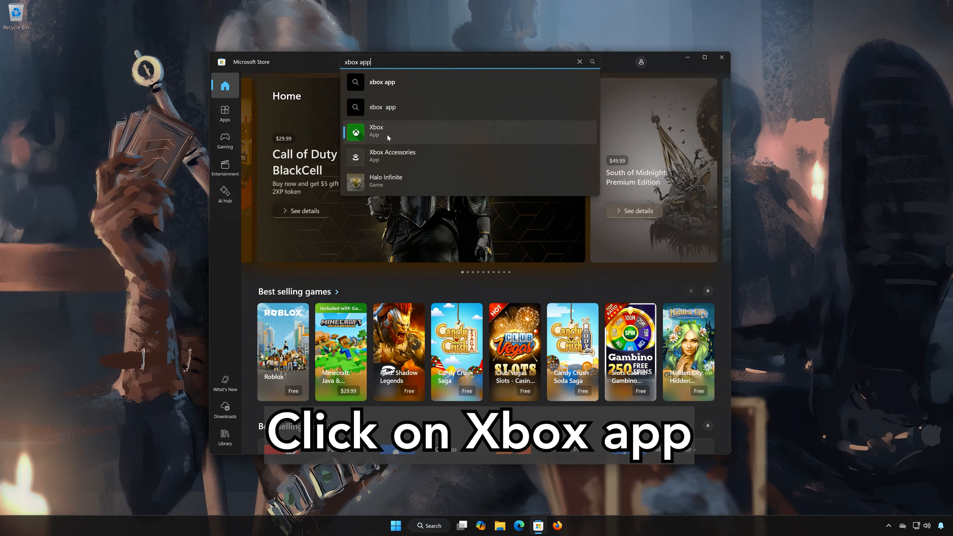
pyautogui.click(400, 133)
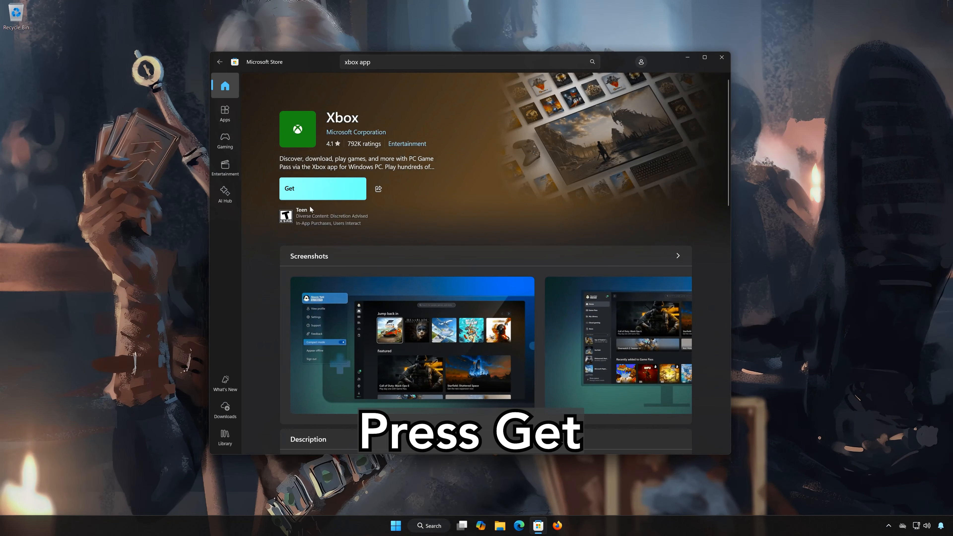
# - Install the Xbox app from its Store page, and open it once before closing its window
pyautogui.click(328, 186)
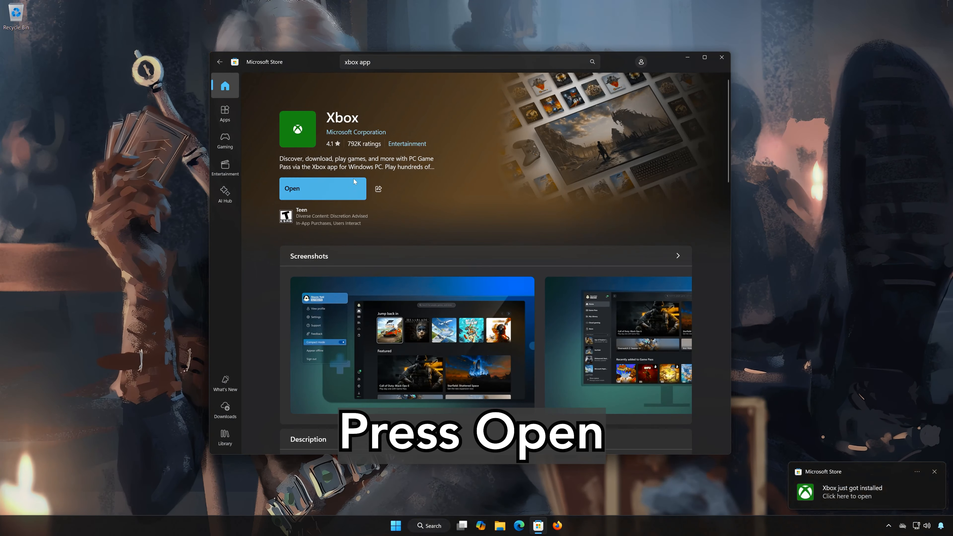
pyautogui.click(330, 187)
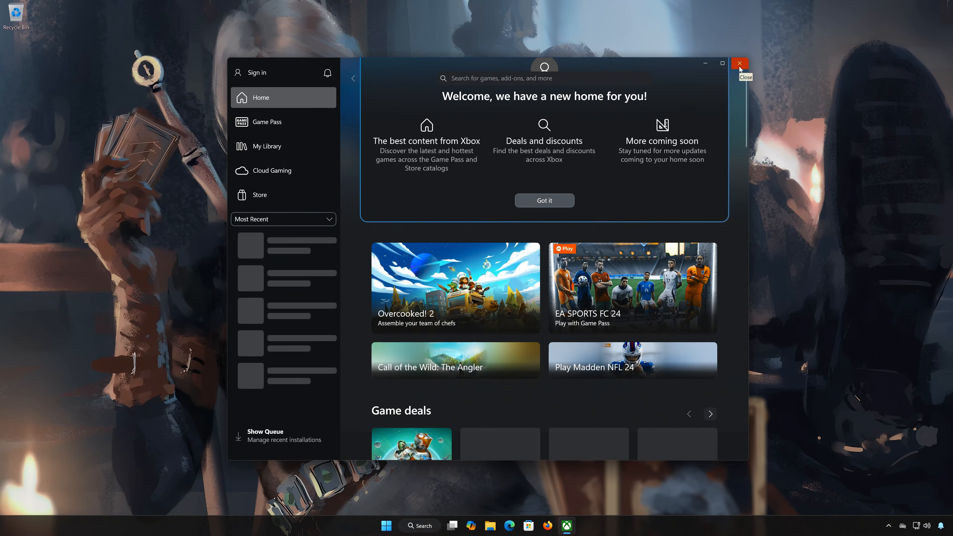
pyautogui.click(740, 64)
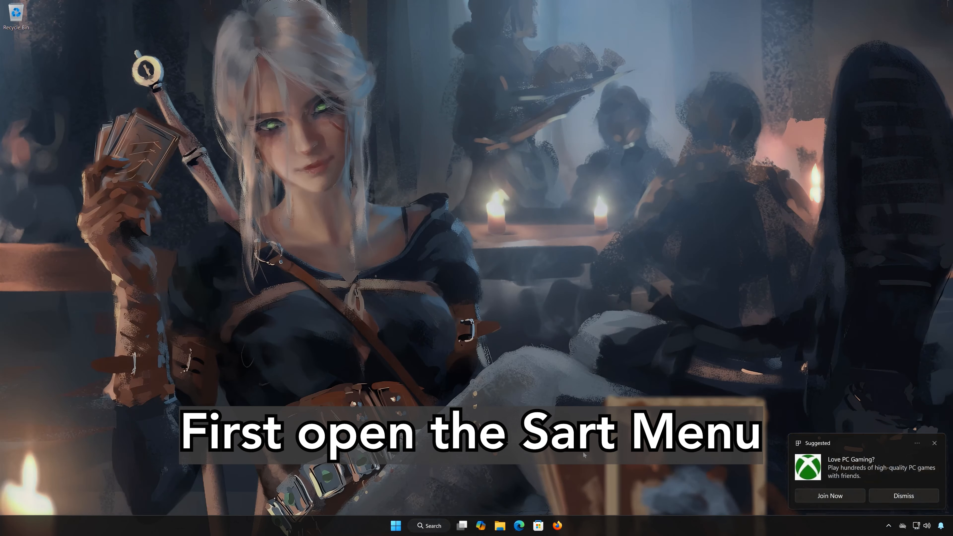
# - Launch the Xbox app and open Xbox Support from the profile options
pyautogui.press('super')
pyautogui.click(372, 305)
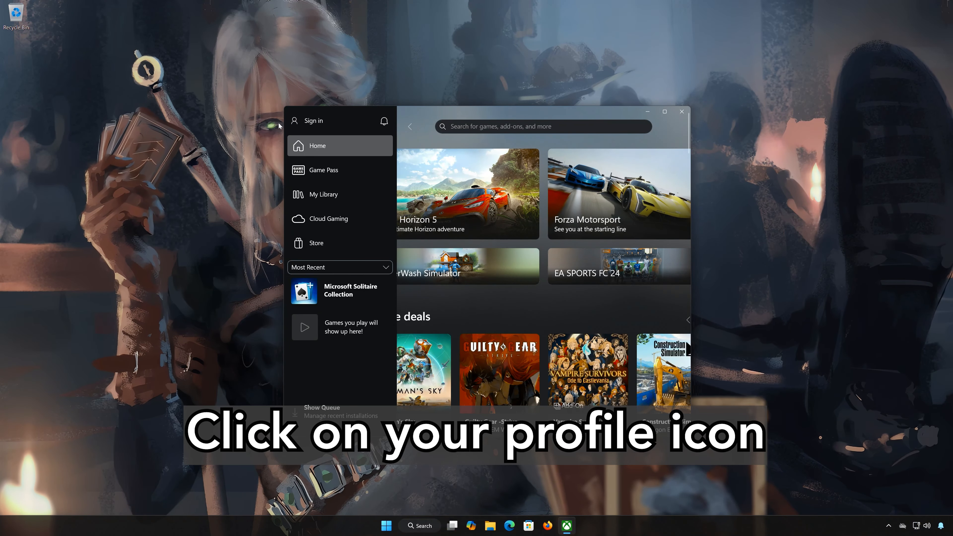
pyautogui.click(293, 124)
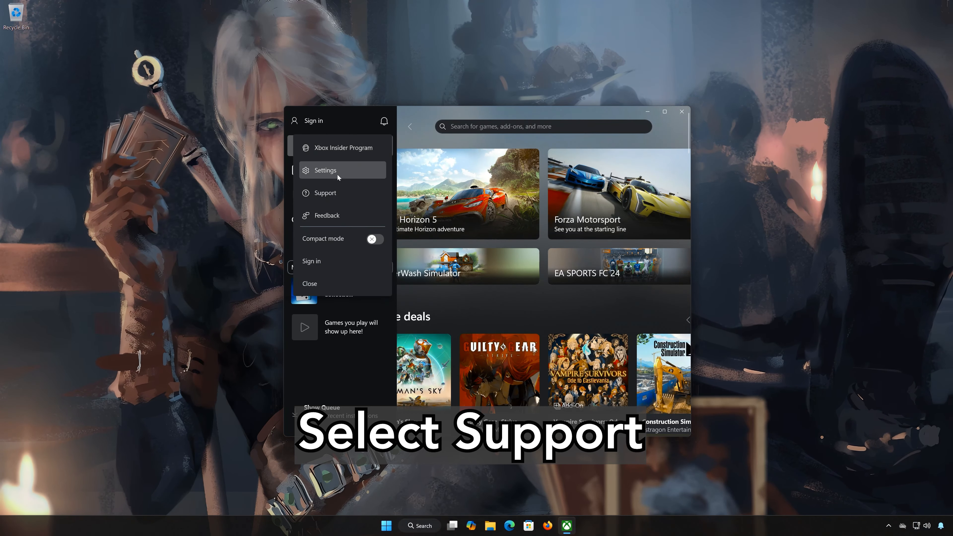
pyautogui.click(335, 194)
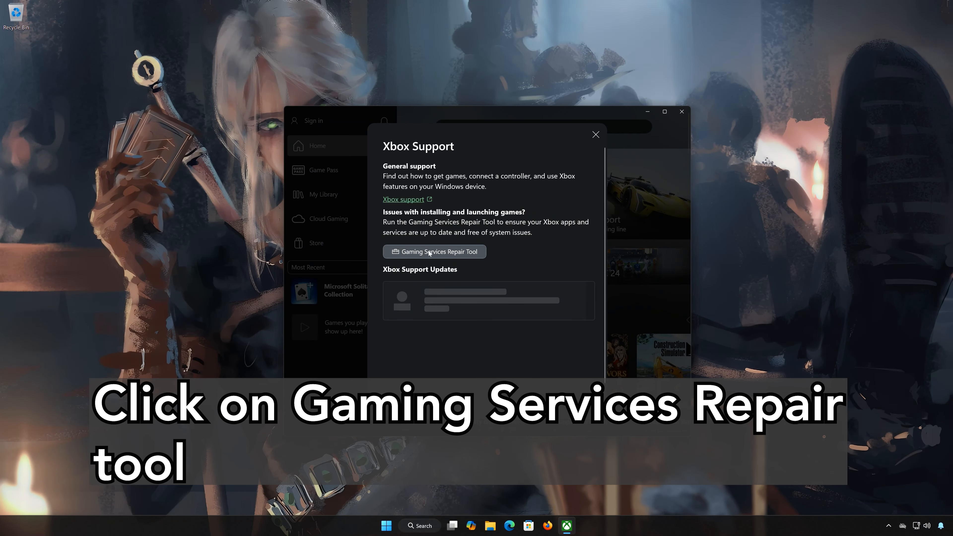
# - Run the Gaming Services Repair Tool with permission to change the device, and close it once the repair is complete
pyautogui.click(441, 251)
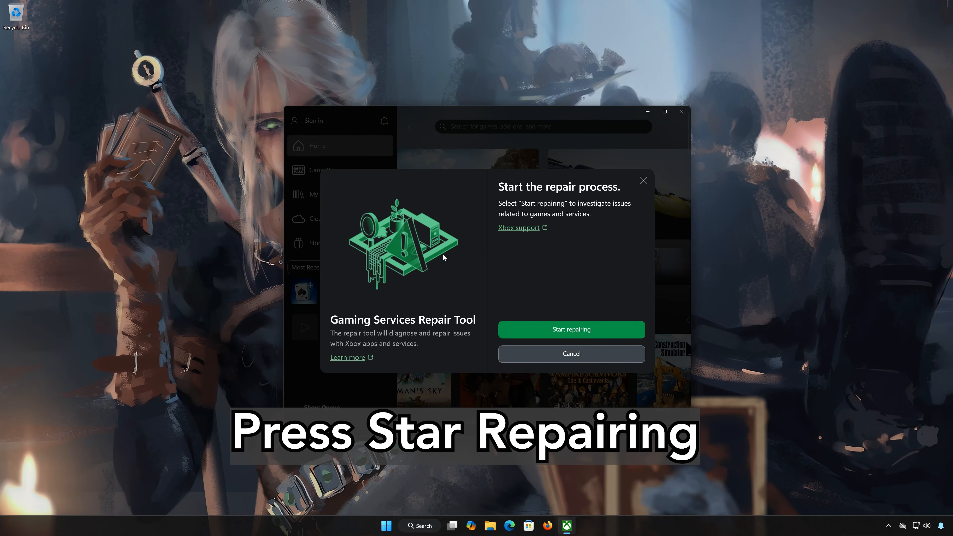
pyautogui.click(558, 328)
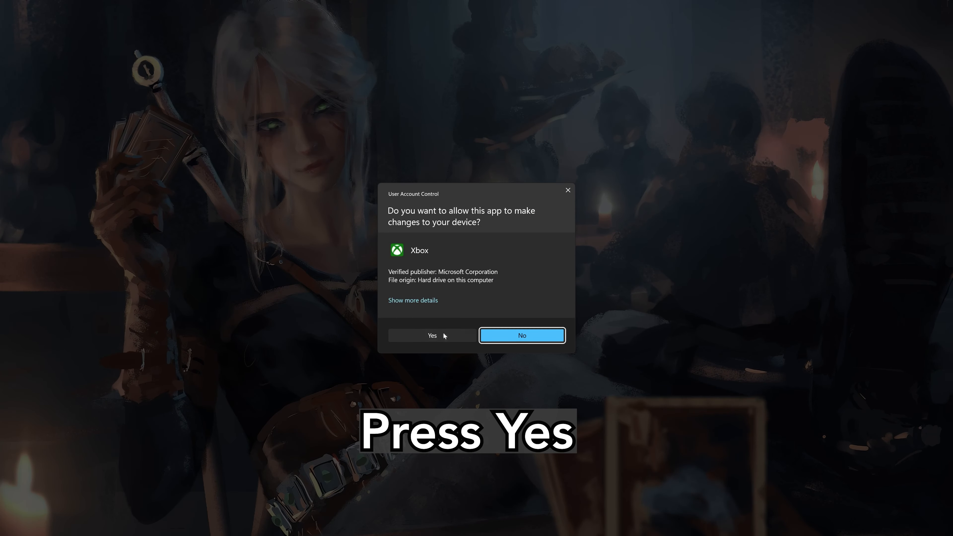
pyautogui.click(433, 333)
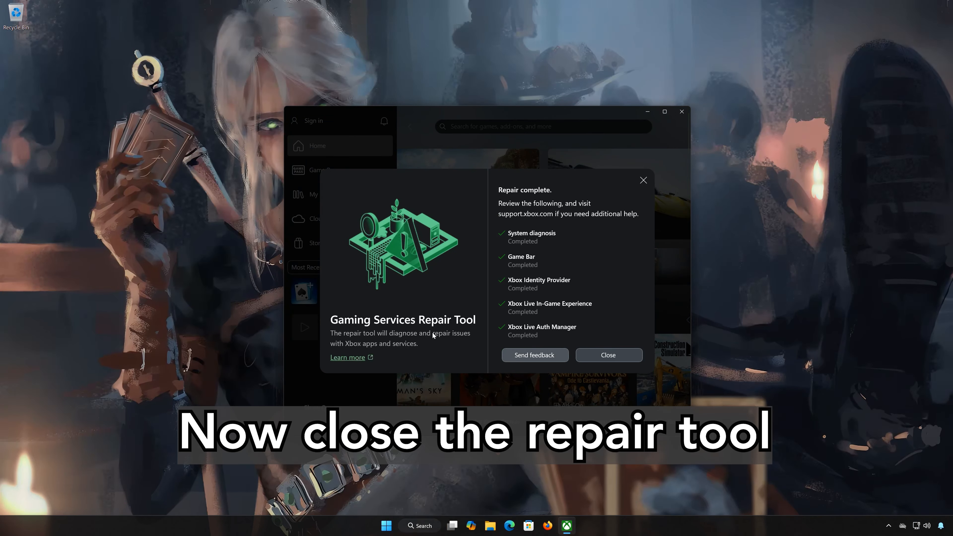
pyautogui.click(587, 356)
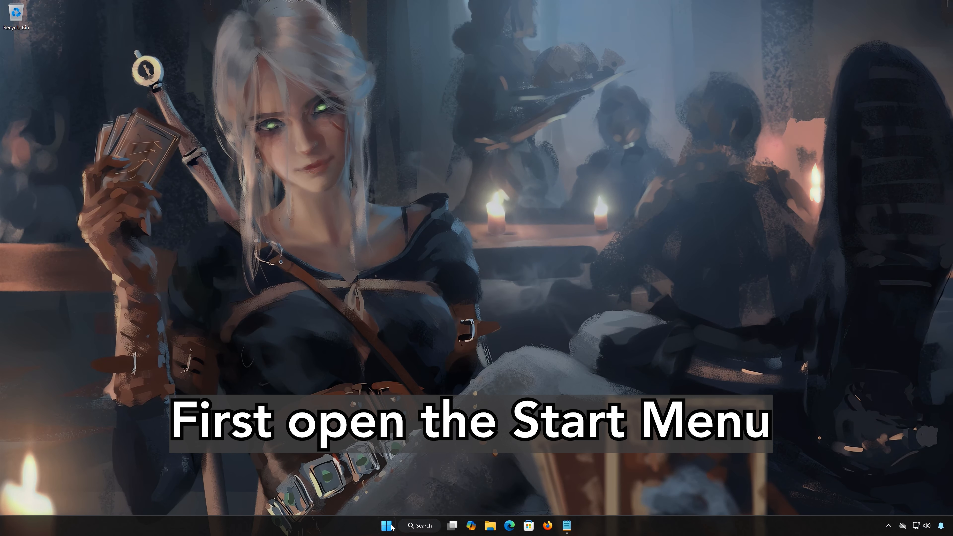
# - Find Windows PowerShell and run it as administrator, allowing changes to the device, and move its window towards the screen's centre
pyautogui.click(387, 526)
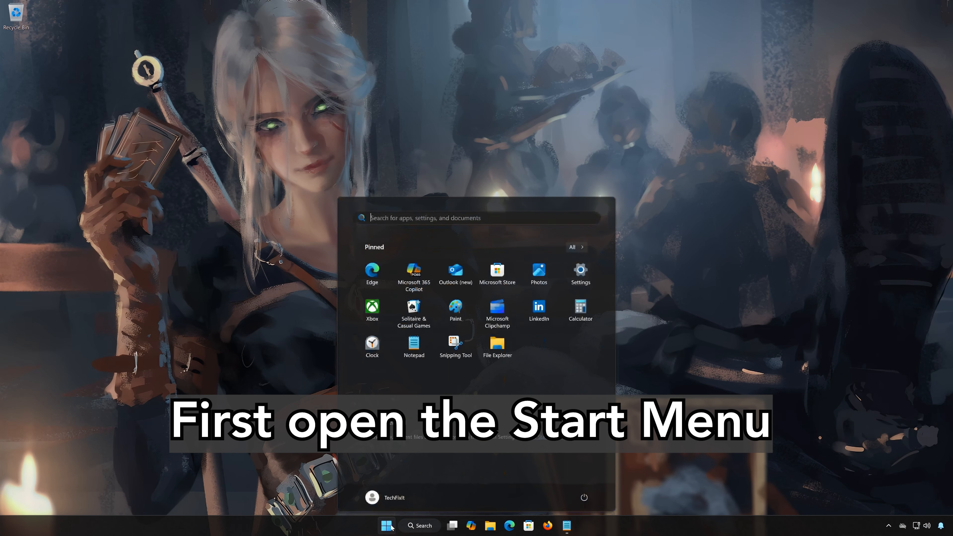
pyautogui.write('pow')
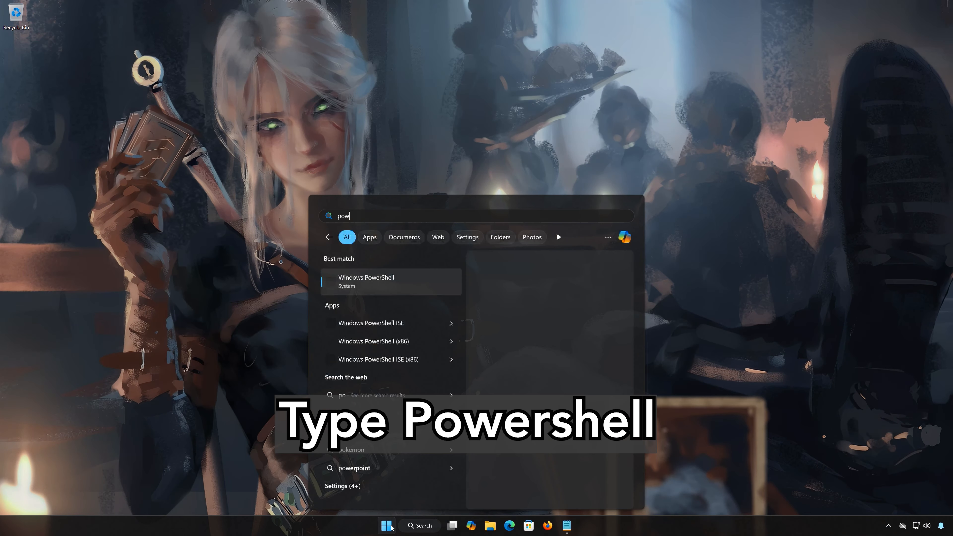
pyautogui.write('ershe')
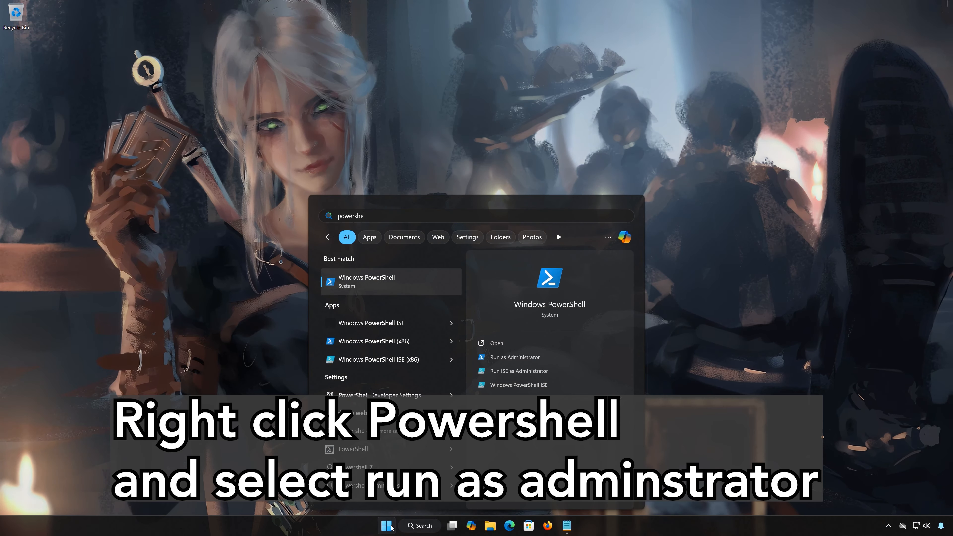
pyautogui.rightClick(411, 283)
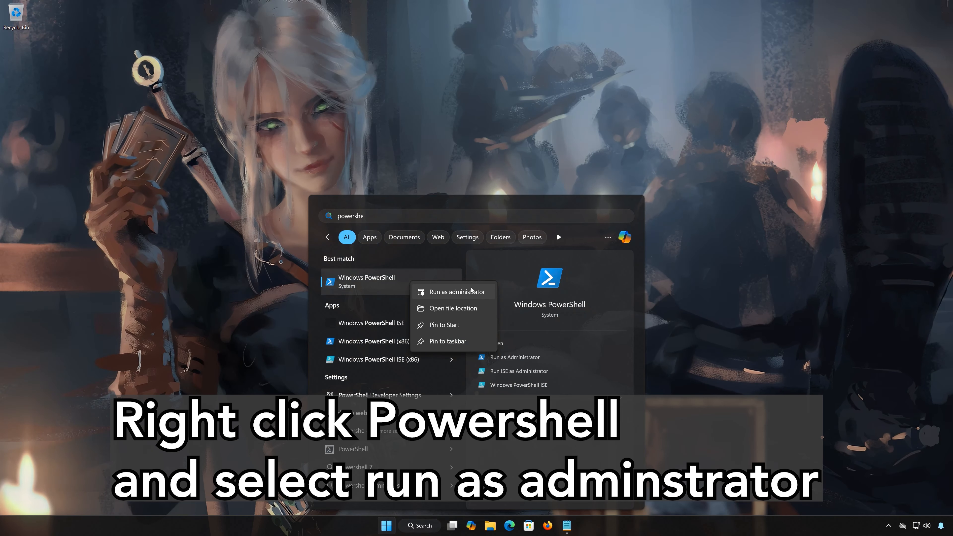
pyautogui.click(455, 292)
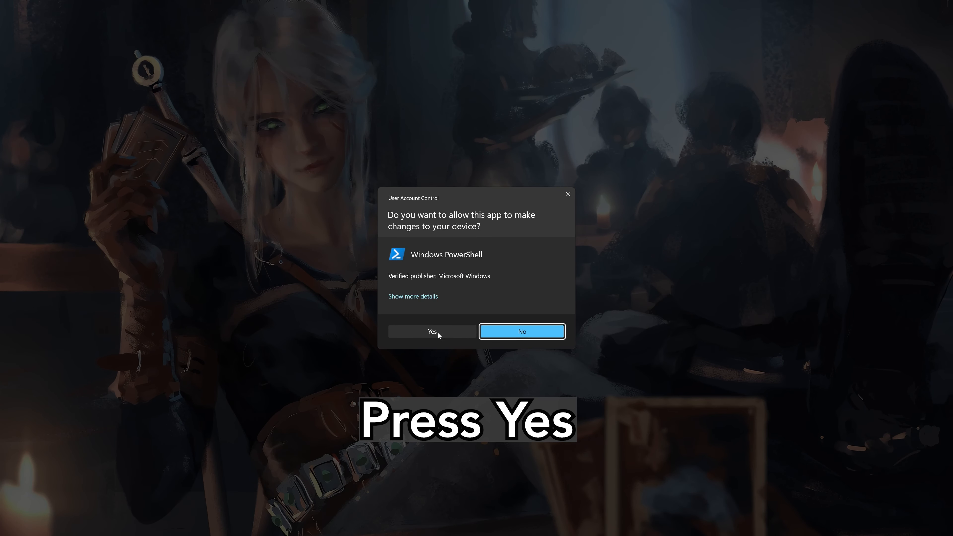
pyautogui.click(438, 333)
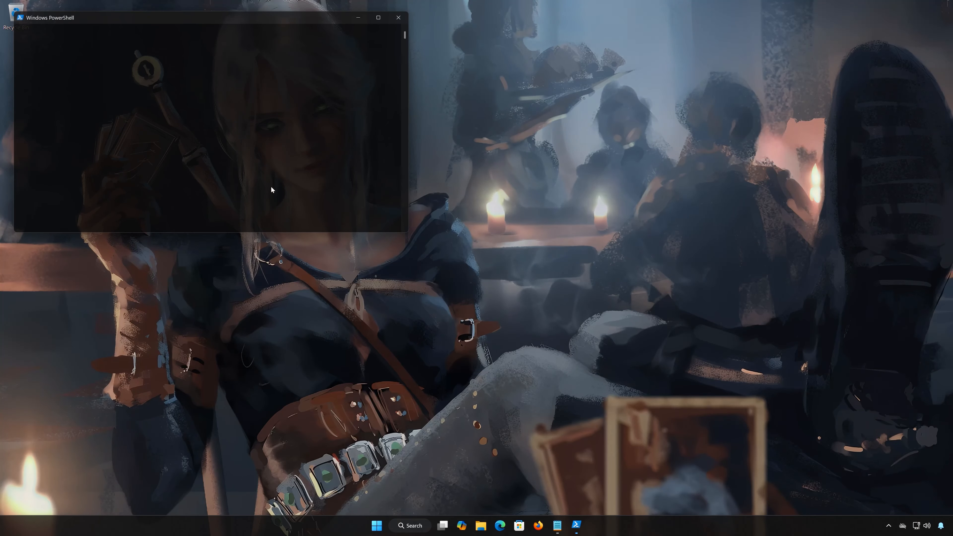
pyautogui.moveTo(253, 21); pyautogui.dragTo(485, 144)
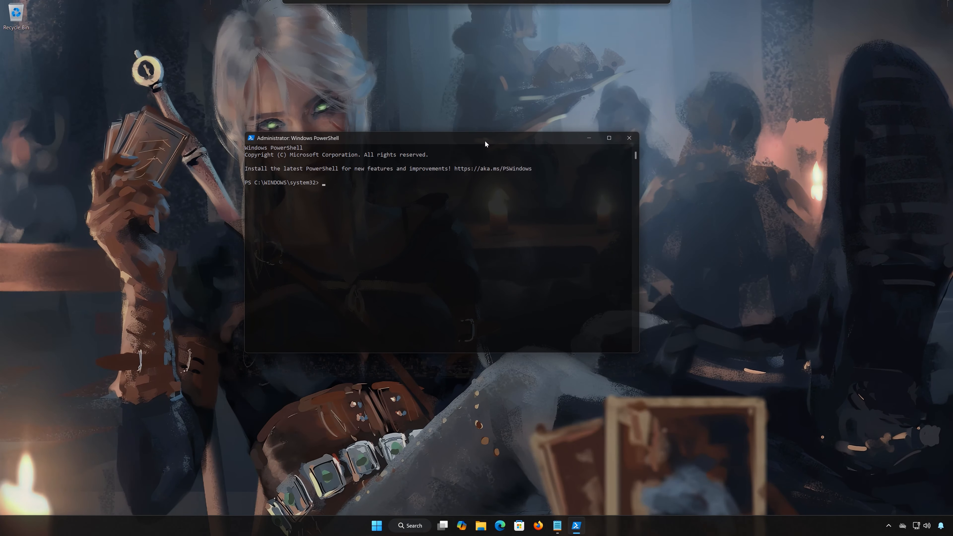
# - Switch to Notepad, copy the full Get-AppXPackage *WindowsStore* command under Script 1, and minimize the notes
pyautogui.click(558, 524)
pyautogui.moveTo(513, 159); pyautogui.dragTo(256, 151)
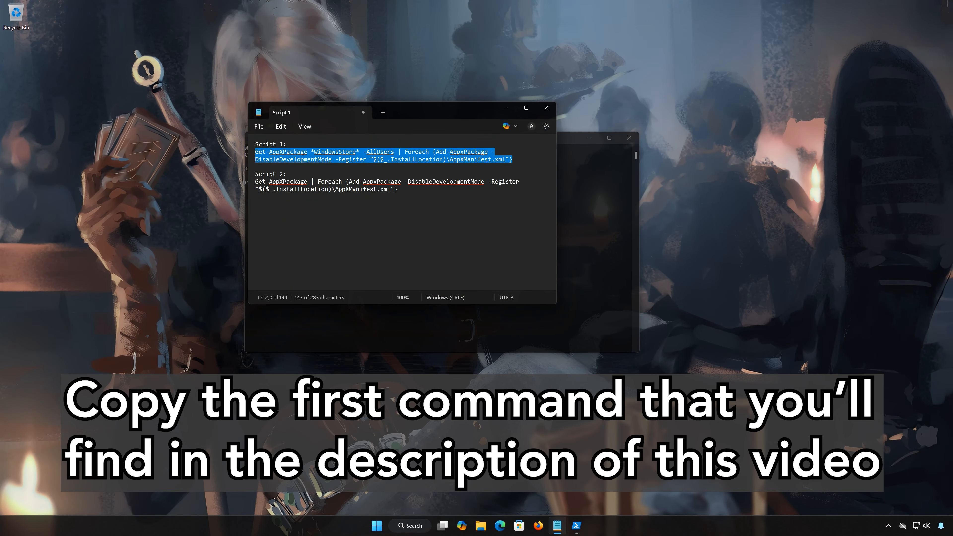
pyautogui.rightClick(265, 155)
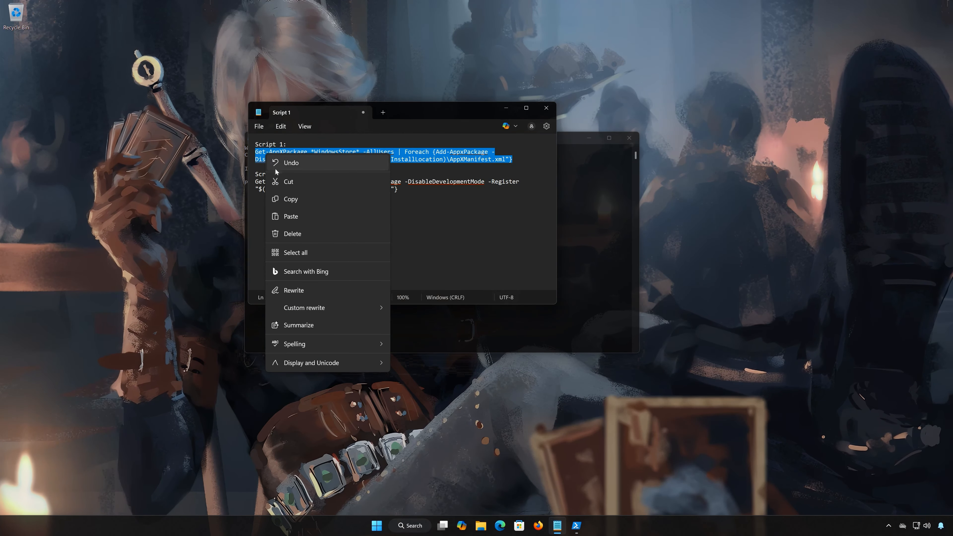
pyautogui.click(288, 199)
pyautogui.click(509, 110)
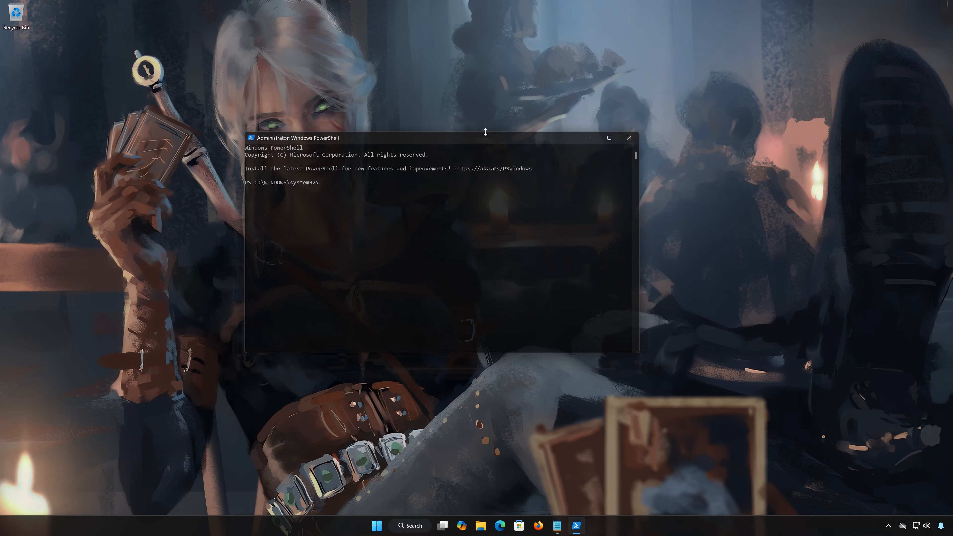
# - Paste the copied Get-AppXPackage *WindowsStore* command into the administrator PowerShell window and run it
pyautogui.rightClick(456, 136)
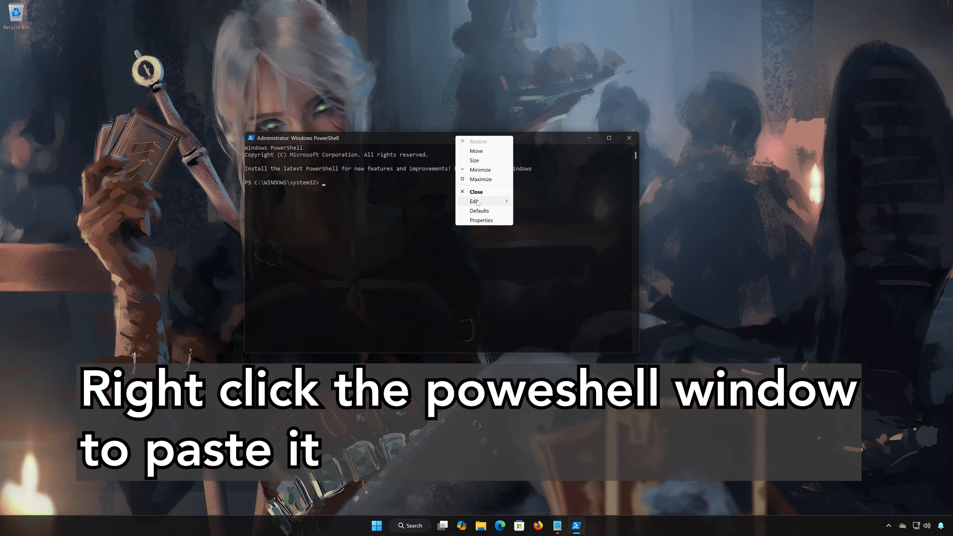
pyautogui.moveTo(477, 202)
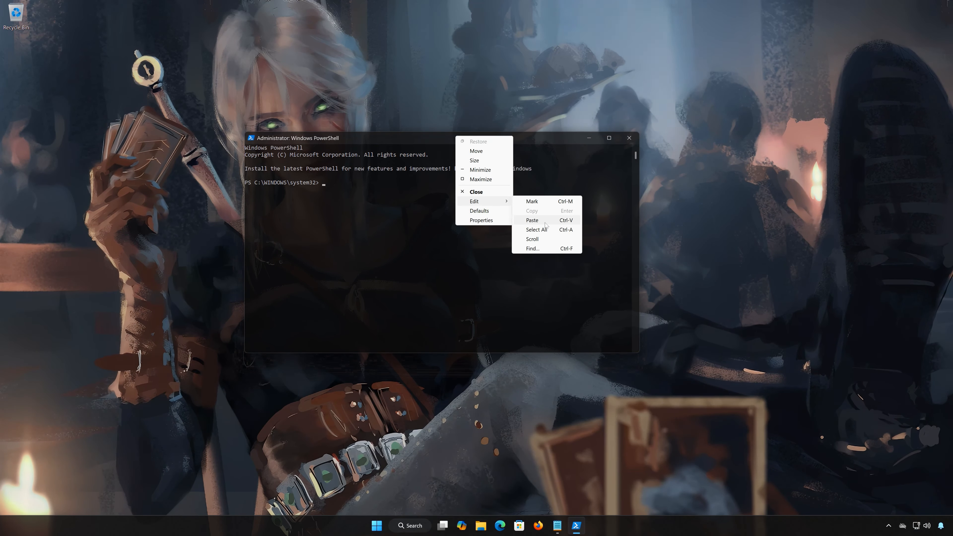
pyautogui.click(547, 221)
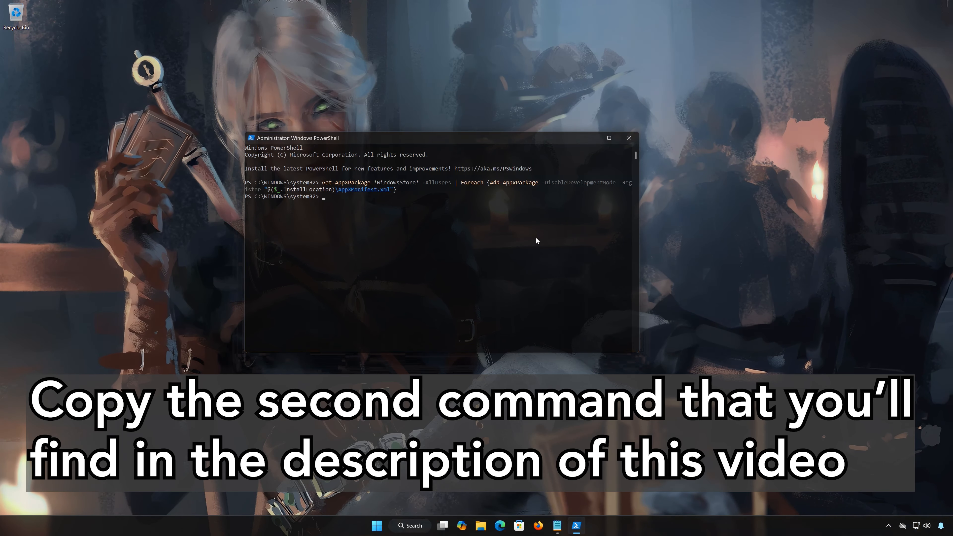
# - Switch back to Notepad, copy the full Get-AppXPackage command under Script 2, and minimize the notes
pyautogui.click(558, 526)
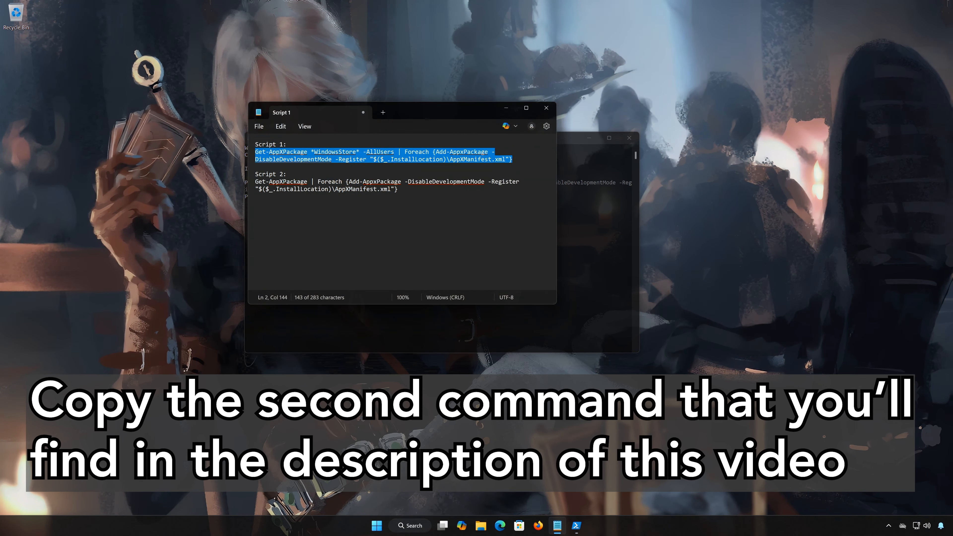
pyautogui.moveTo(398, 188); pyautogui.dragTo(255, 182)
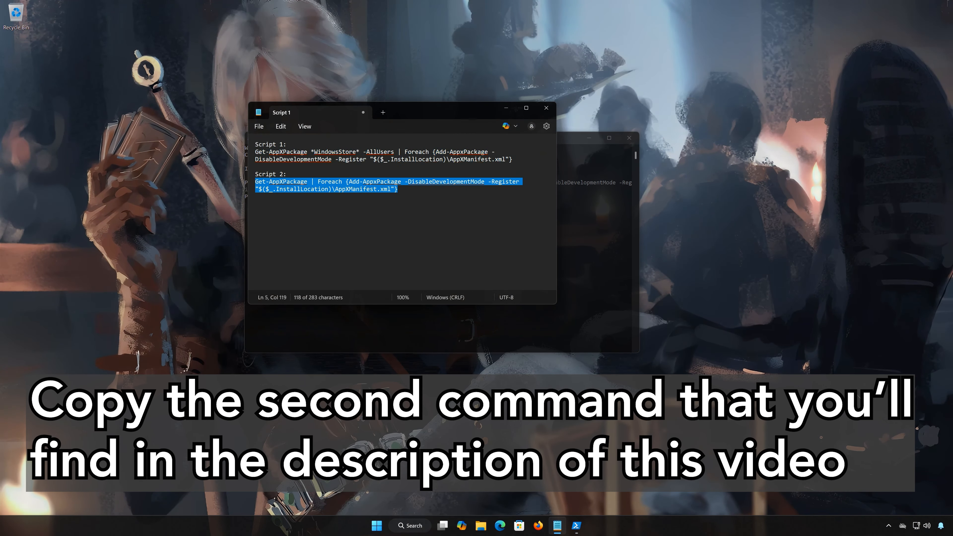
pyautogui.rightClick(271, 183)
pyautogui.click(297, 227)
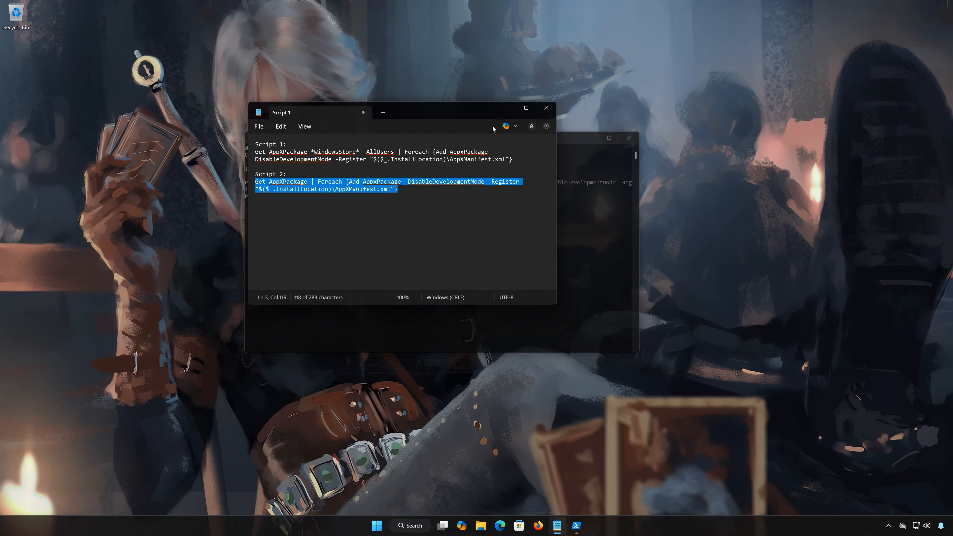
pyautogui.click(506, 108)
# - Paste the Script 2 command into PowerShell and run it to re-register the app packages
pyautogui.rightClick(434, 134)
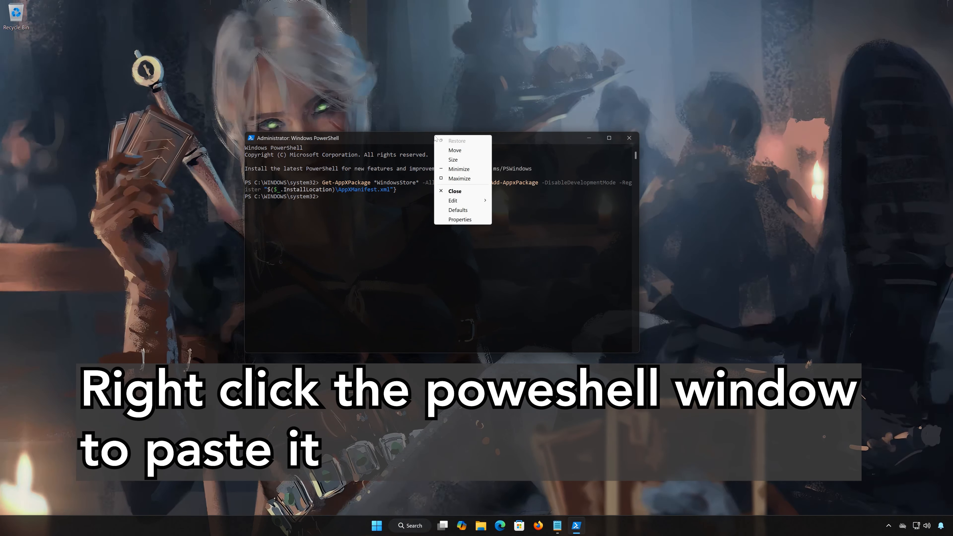
pyautogui.moveTo(454, 202)
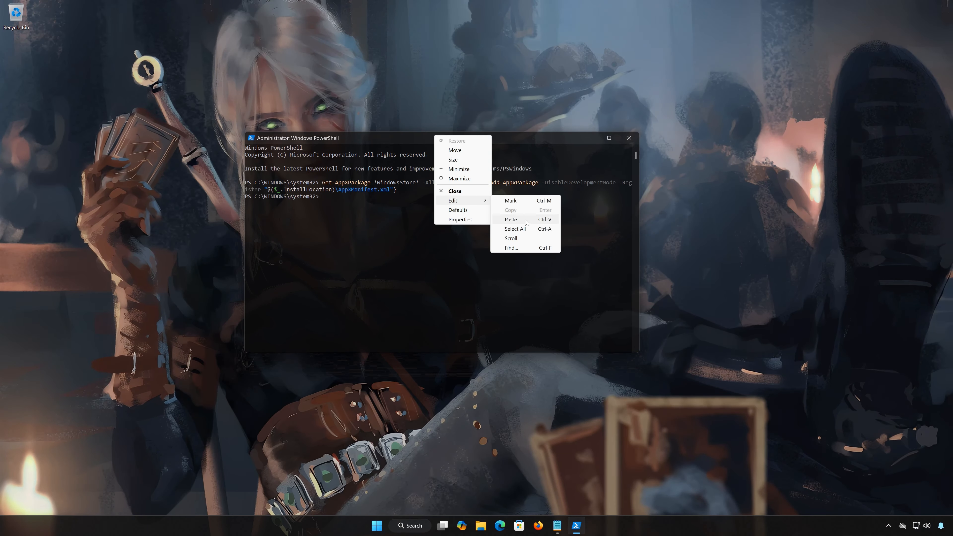
pyautogui.click(516, 223)
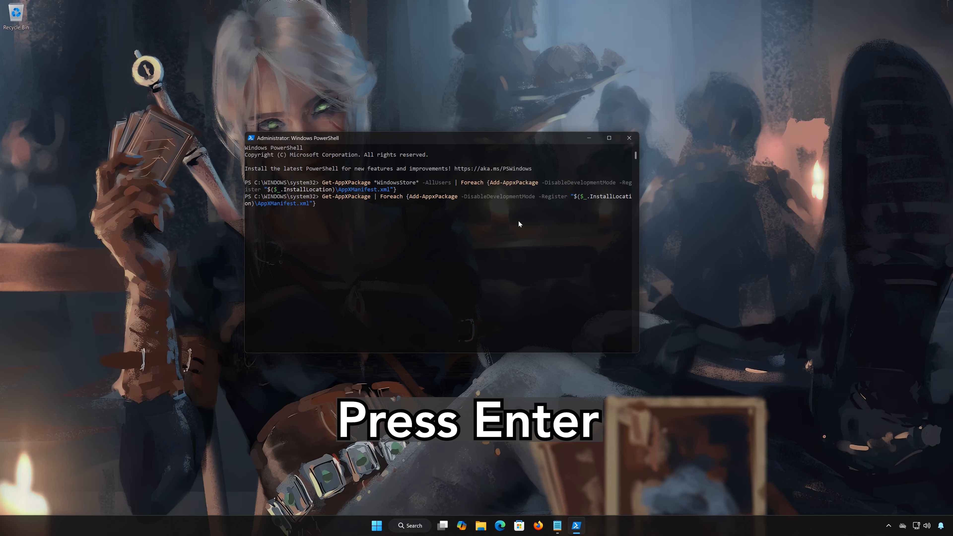
pyautogui.press('Return')
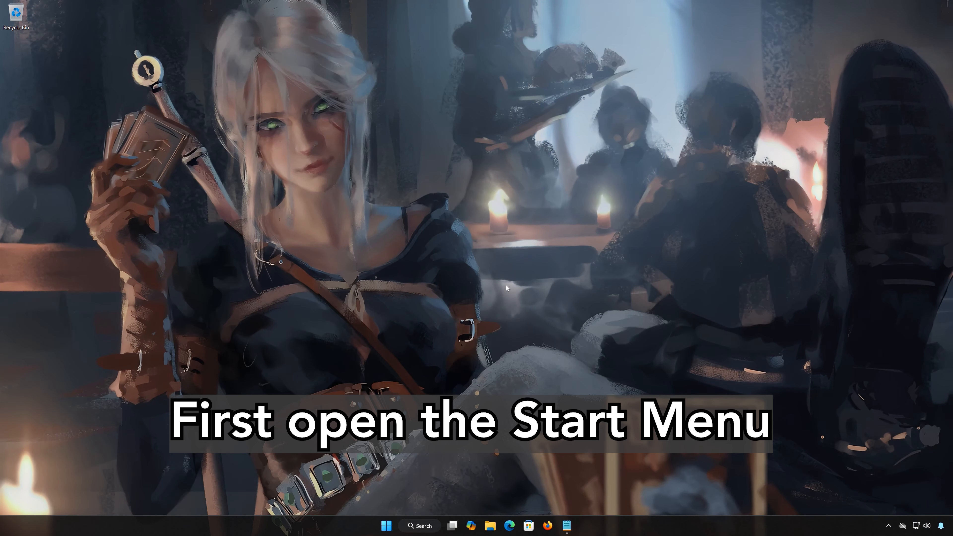
# - Search for Windows PowerShell again and start a new administrator session, allowing changes to the device
pyautogui.click(388, 526)
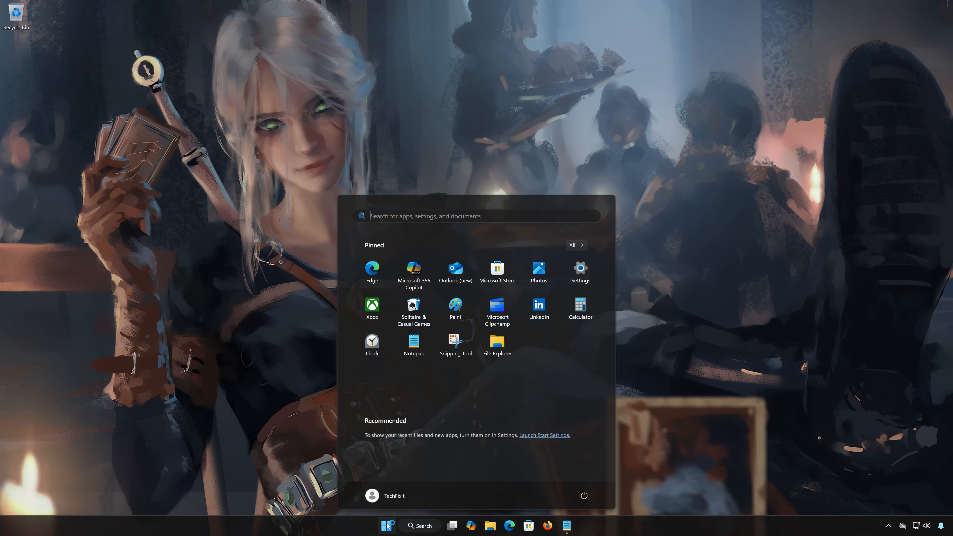
pyautogui.write('powershe')
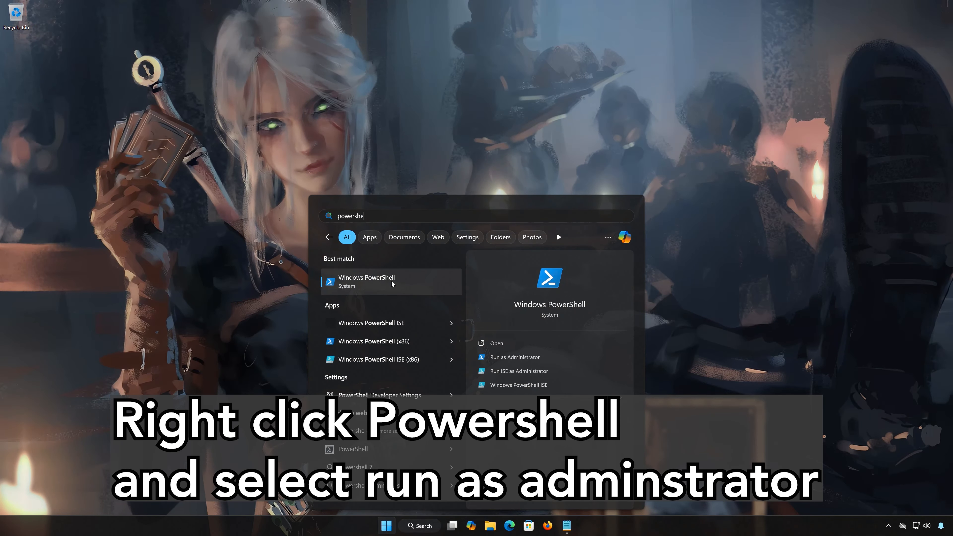
pyautogui.rightClick(391, 280)
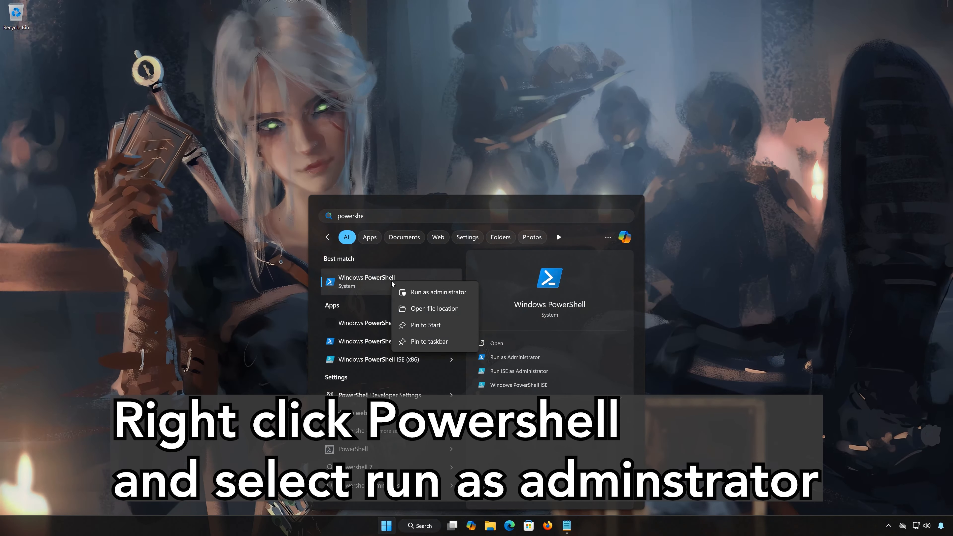
pyautogui.click(436, 291)
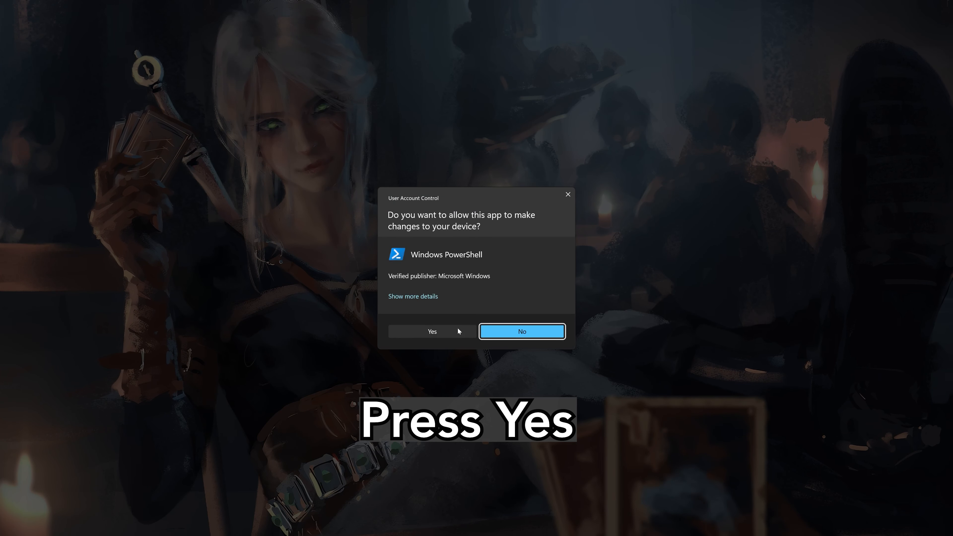
pyautogui.click(439, 331)
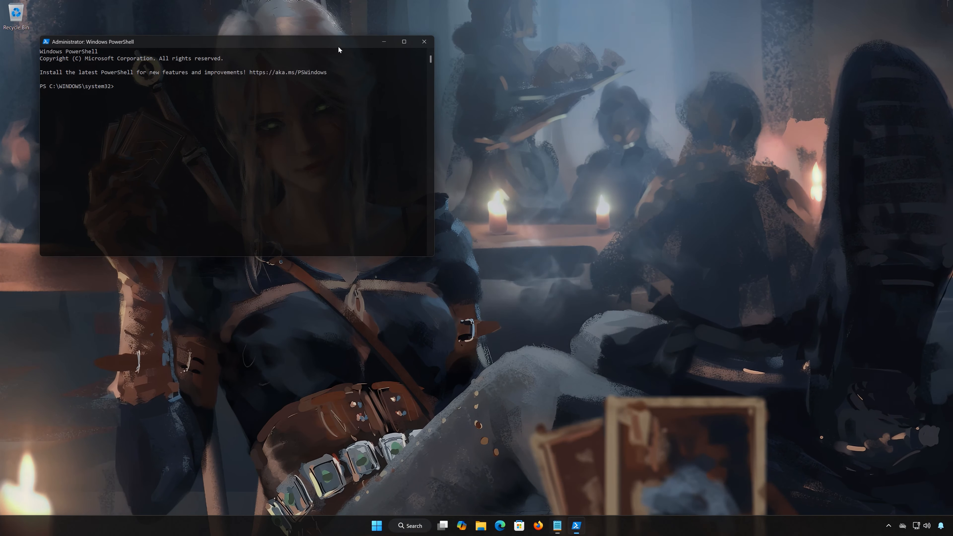
# - Copy the get-appxpackage Microsoft.GamingServices | remove-AppxPackage -allusers command from Notepad and run it in the administrator PowerShell window
pyautogui.moveTo(338, 47); pyautogui.dragTo(564, 152)
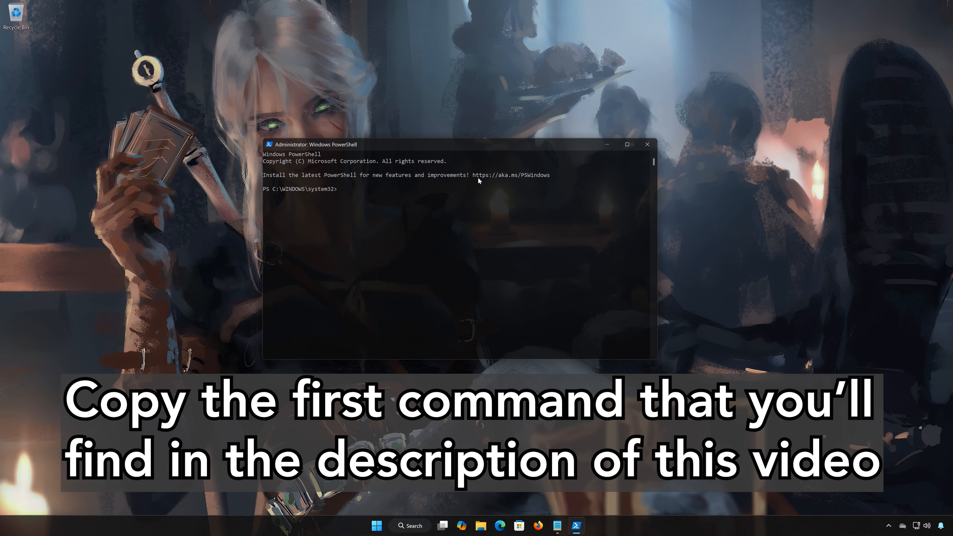
pyautogui.moveTo(558, 527)
pyautogui.click(553, 507)
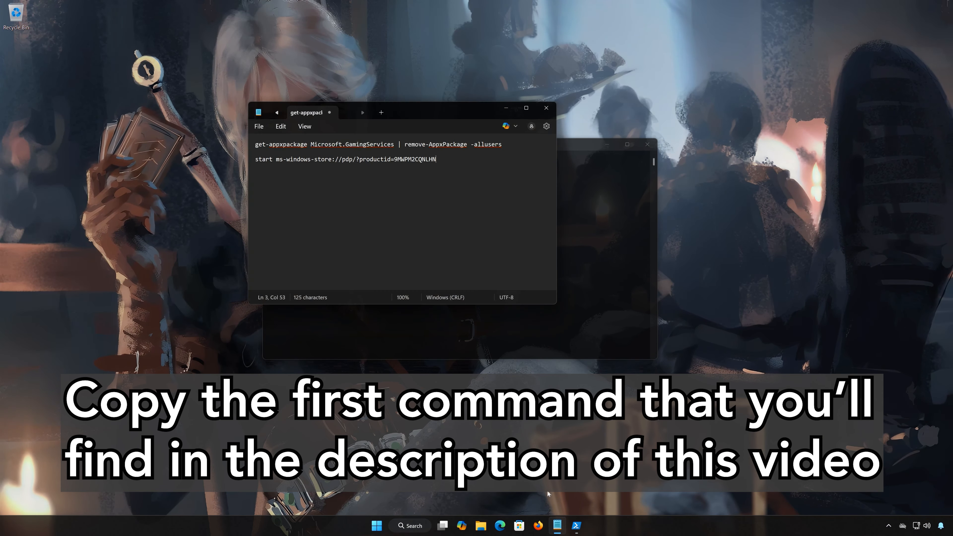
pyautogui.moveTo(502, 144); pyautogui.dragTo(268, 147)
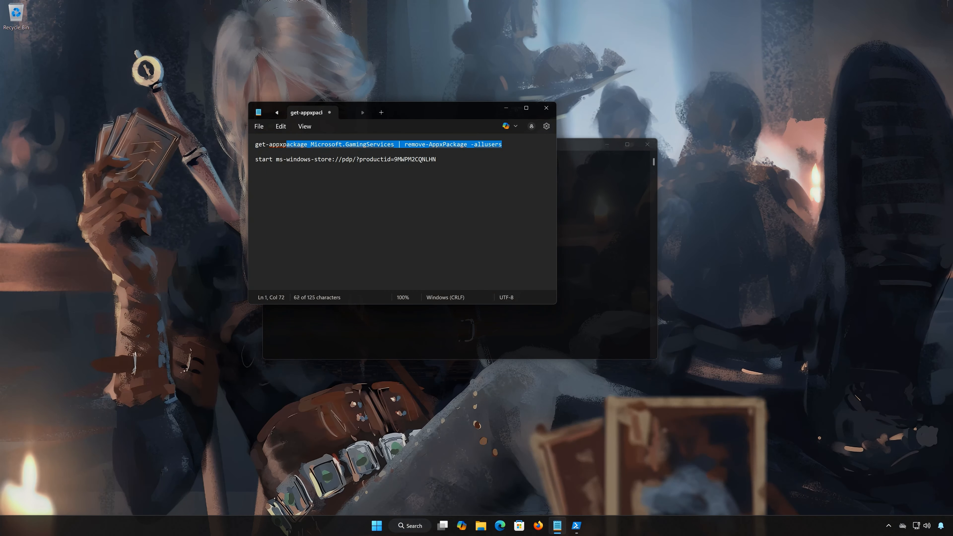
pyautogui.rightClick(268, 148)
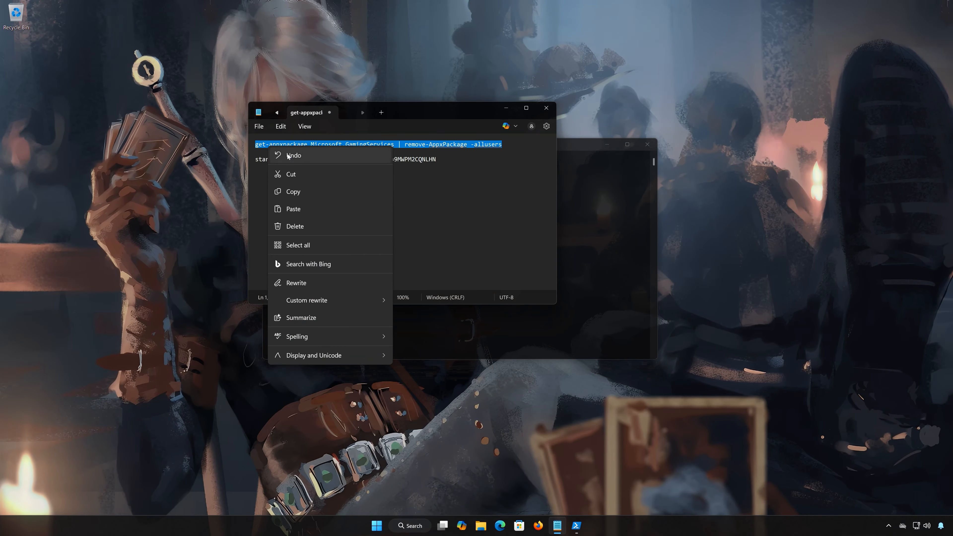
pyautogui.click(296, 192)
pyautogui.click(509, 112)
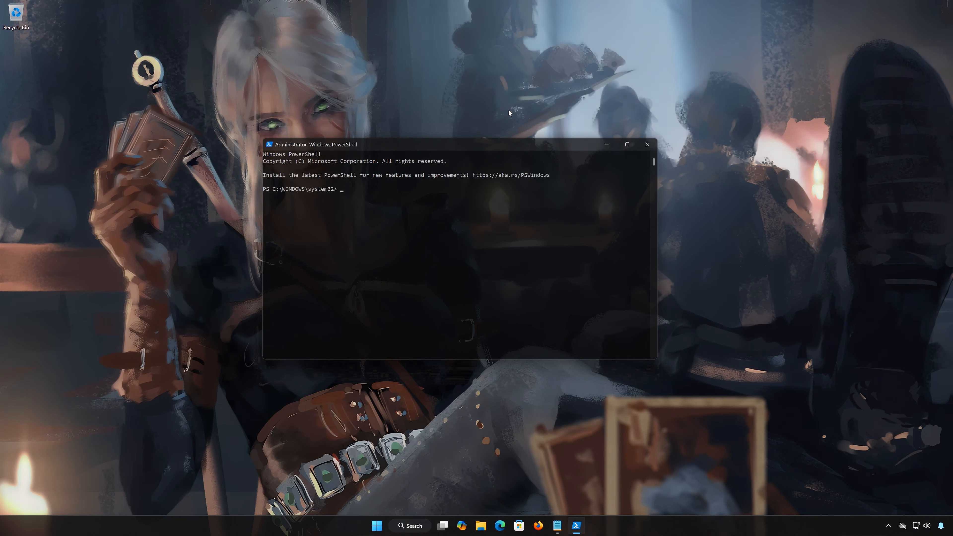
pyautogui.rightClick(365, 207)
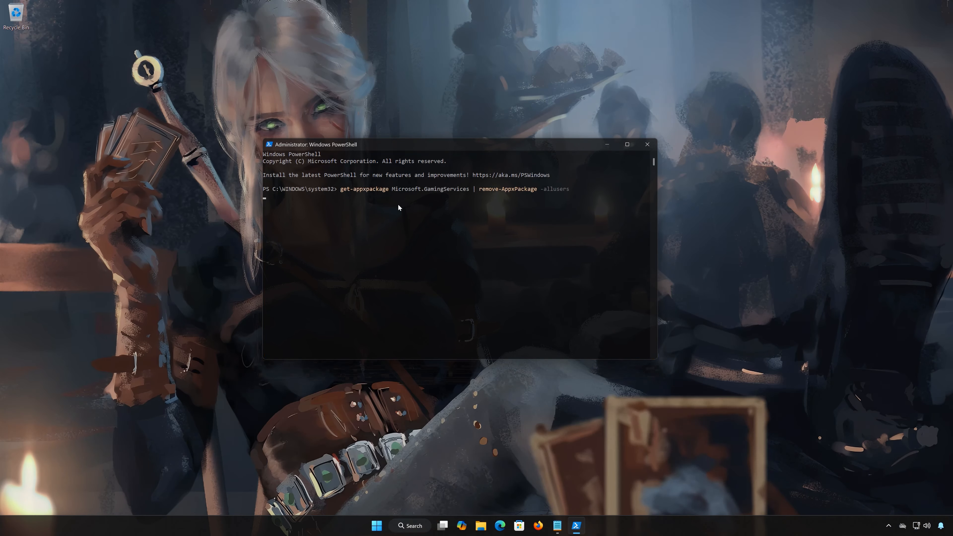
pyautogui.press('Return')
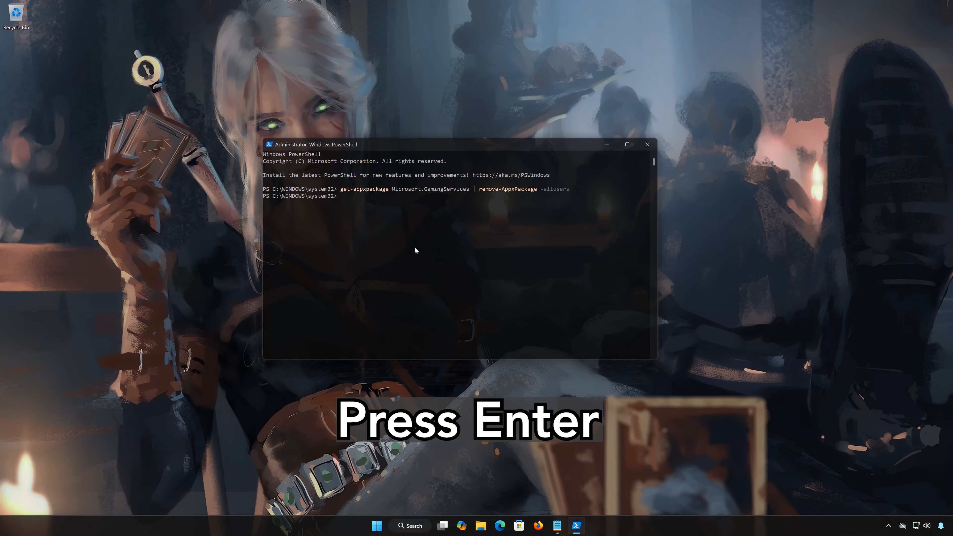
# - Copy start ms-windows-store://pdp/?productid=9MWPM2CQNLHN from Notepad and run it in PowerShell to bring up the Gaming Services store page
pyautogui.click(558, 526)
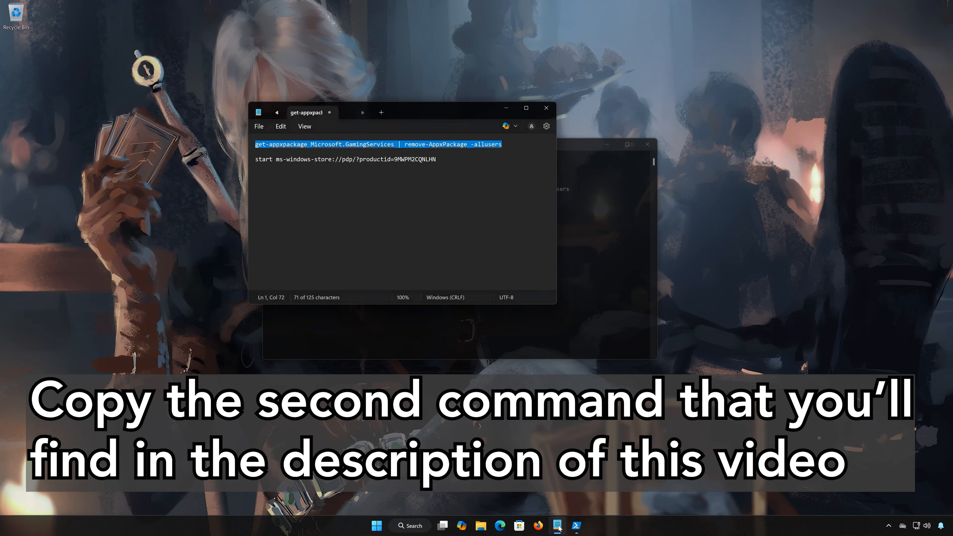
pyautogui.moveTo(360, 159); pyautogui.dragTo(436, 159)
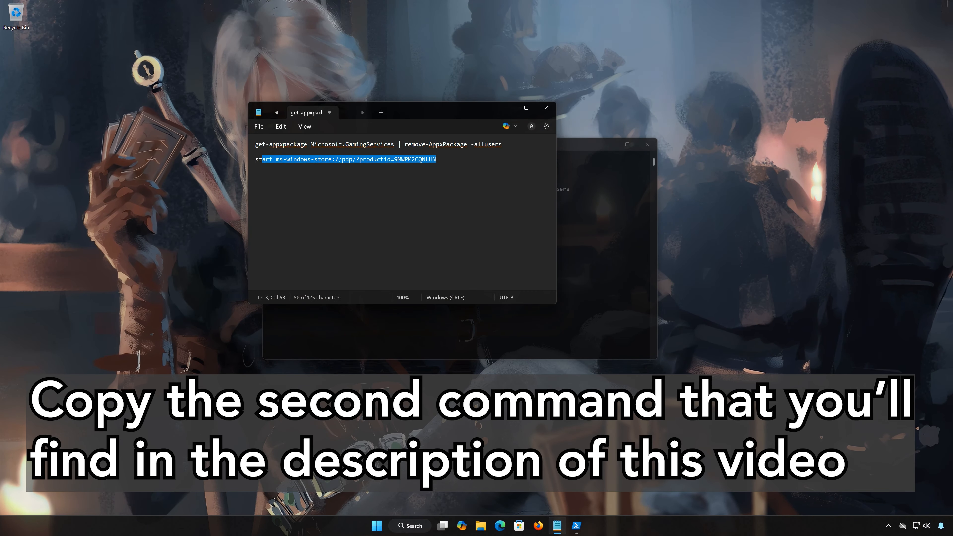
pyautogui.rightClick(274, 161)
pyautogui.click(301, 207)
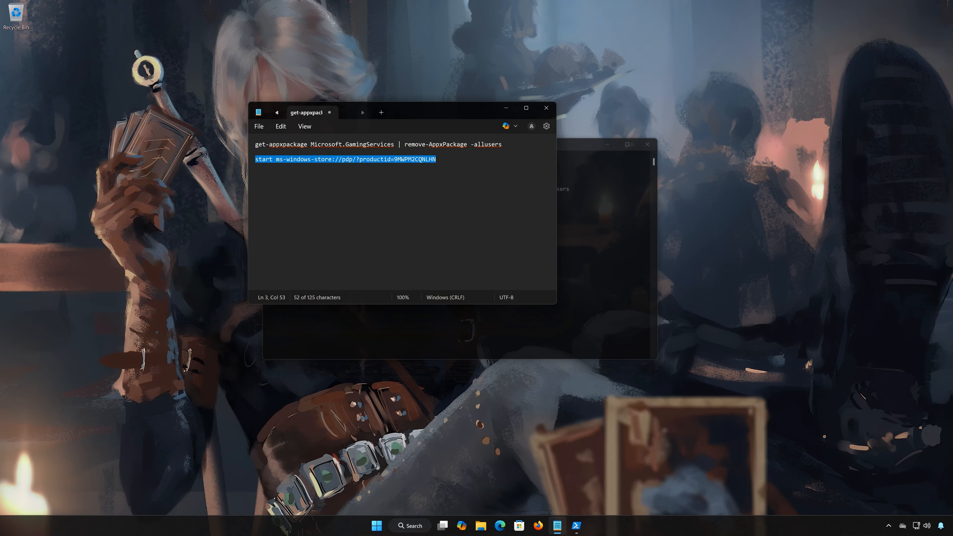
pyautogui.click(506, 110)
pyautogui.rightClick(414, 222)
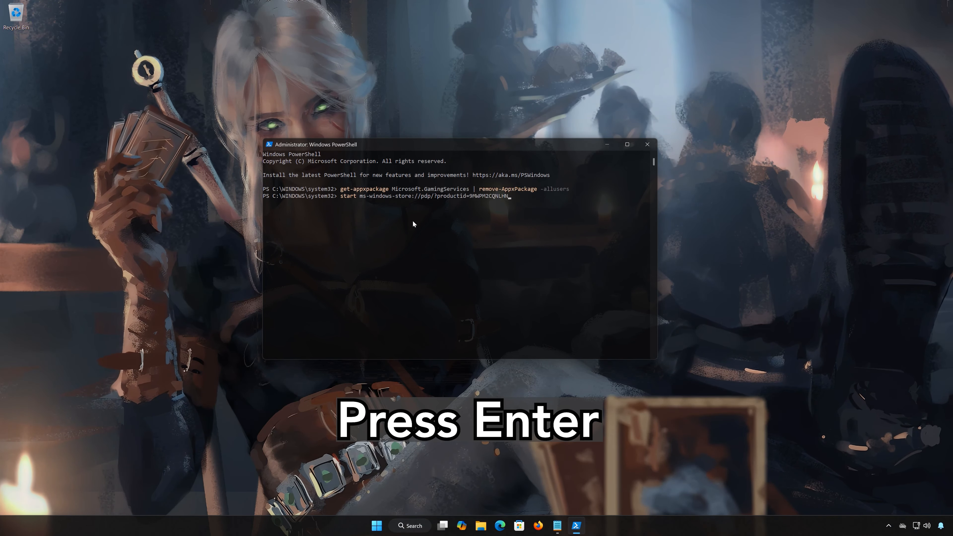
pyautogui.press('Return')
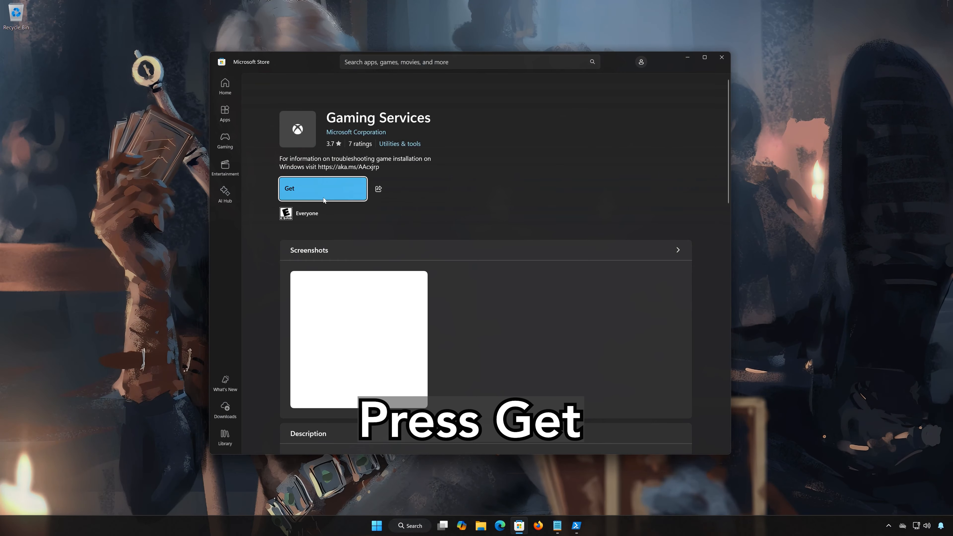
# - Install Gaming Services from the Microsoft Store, allowing changes to the device, and close the Store
pyautogui.click(339, 187)
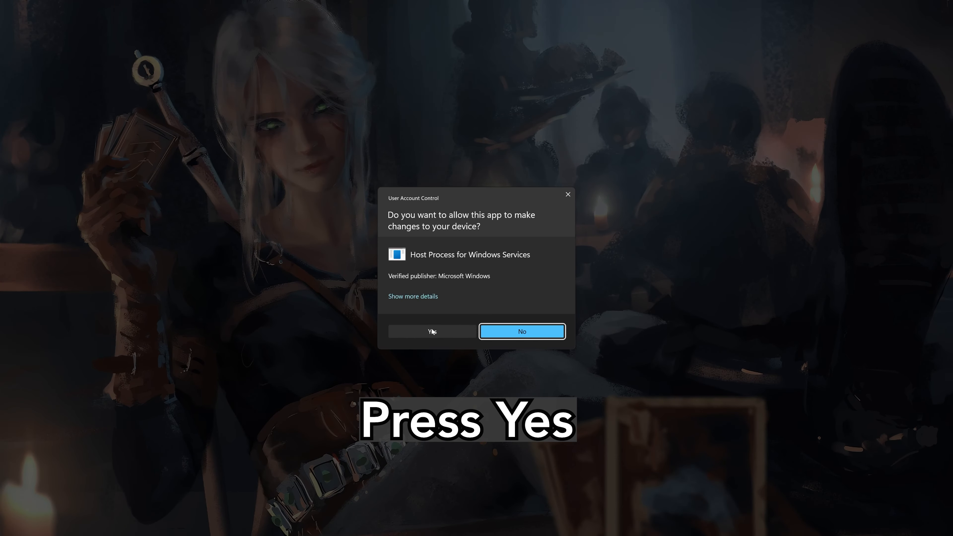
pyautogui.click(433, 333)
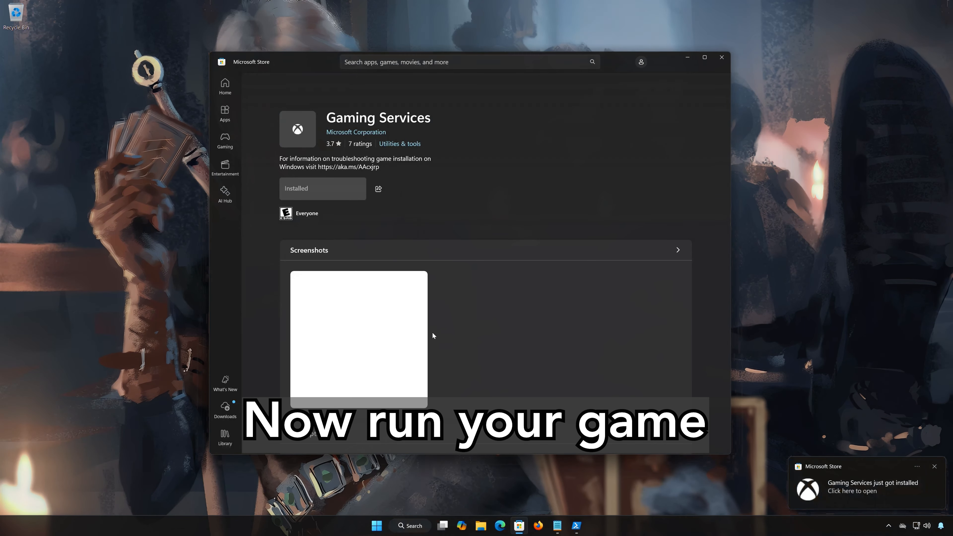
pyautogui.click(722, 58)
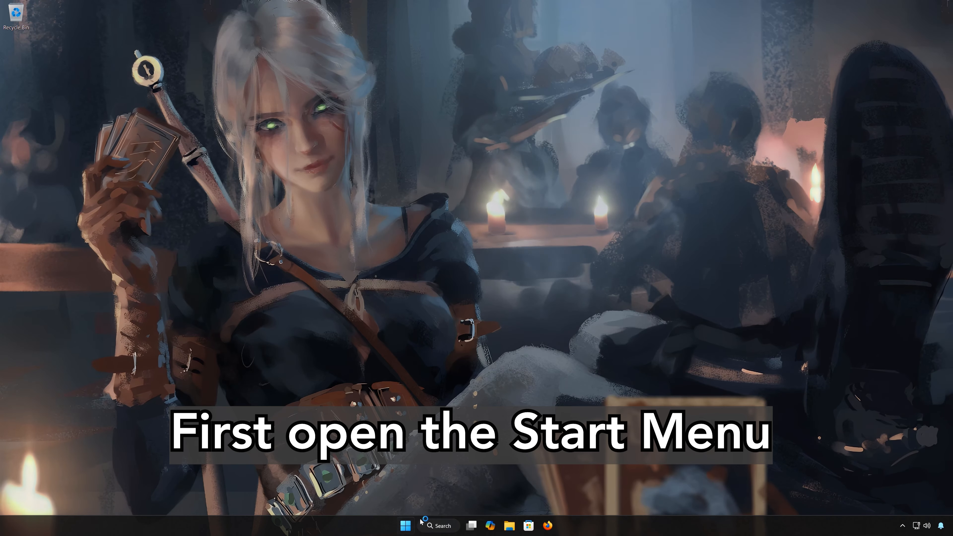
# - Open Windows Settings and go through the installed apps to the System components page
pyautogui.click(402, 528)
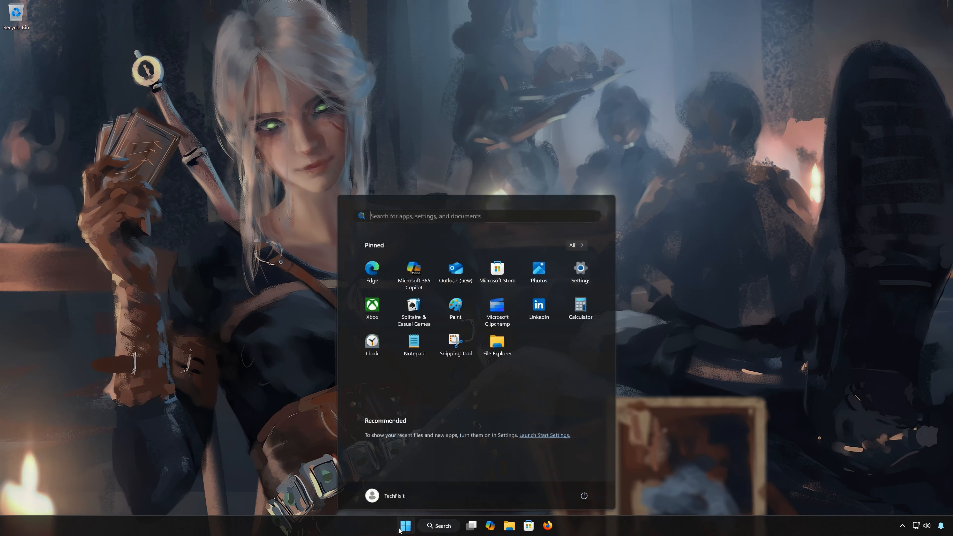
pyautogui.click(581, 273)
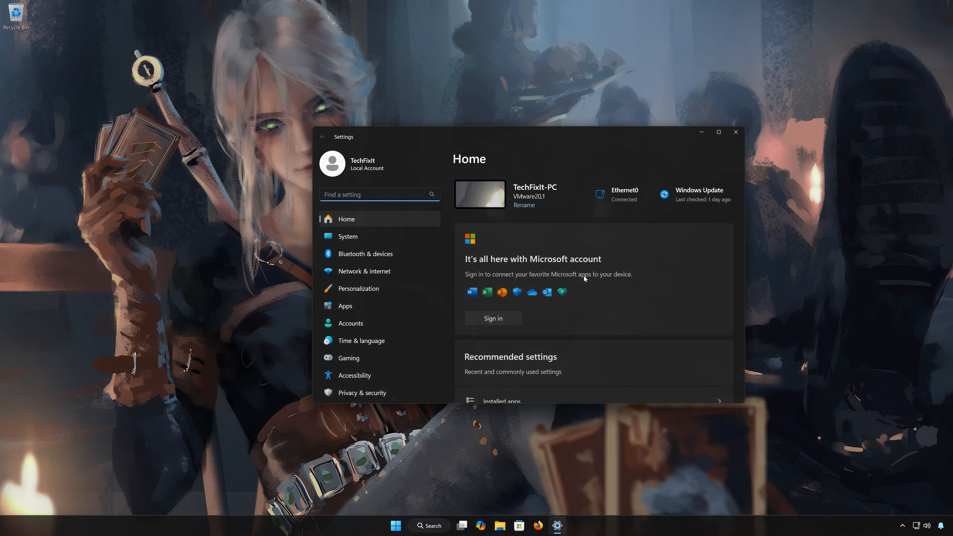
pyautogui.click(363, 306)
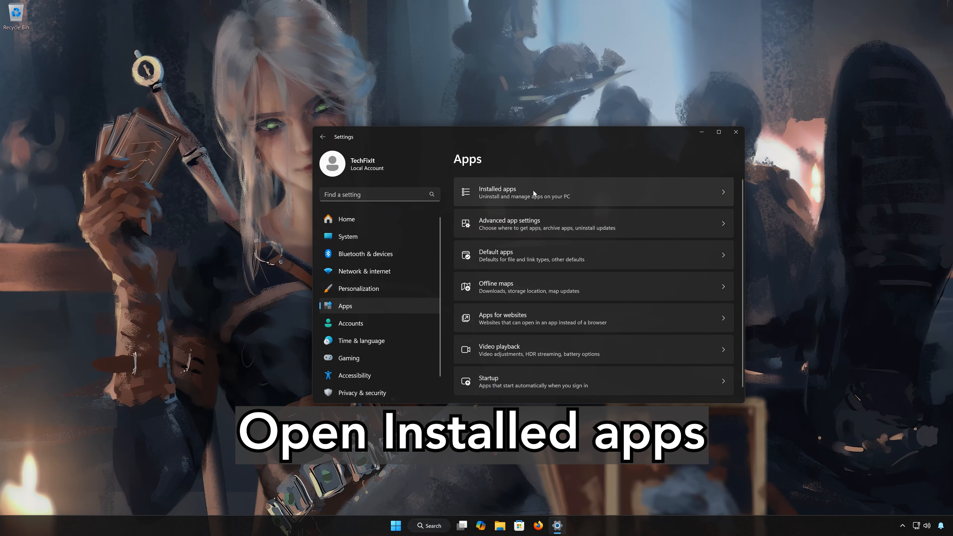
pyautogui.click(516, 199)
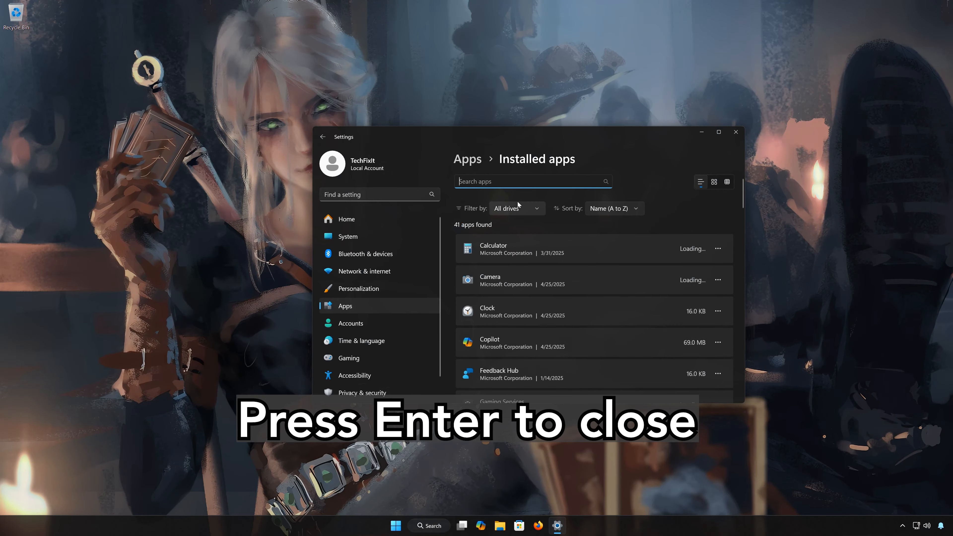
pyautogui.scroll(-15, 579, 259)
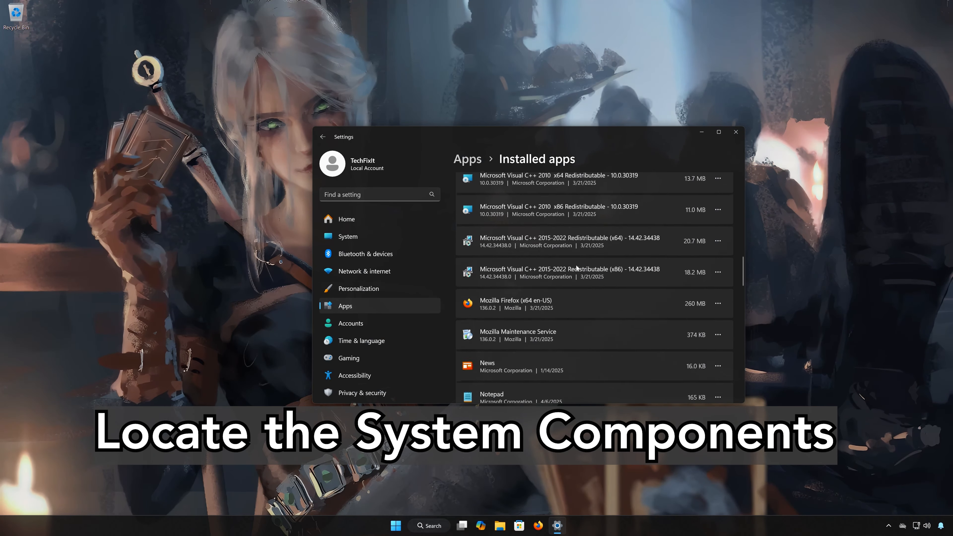
pyautogui.scroll(-15, 577, 268)
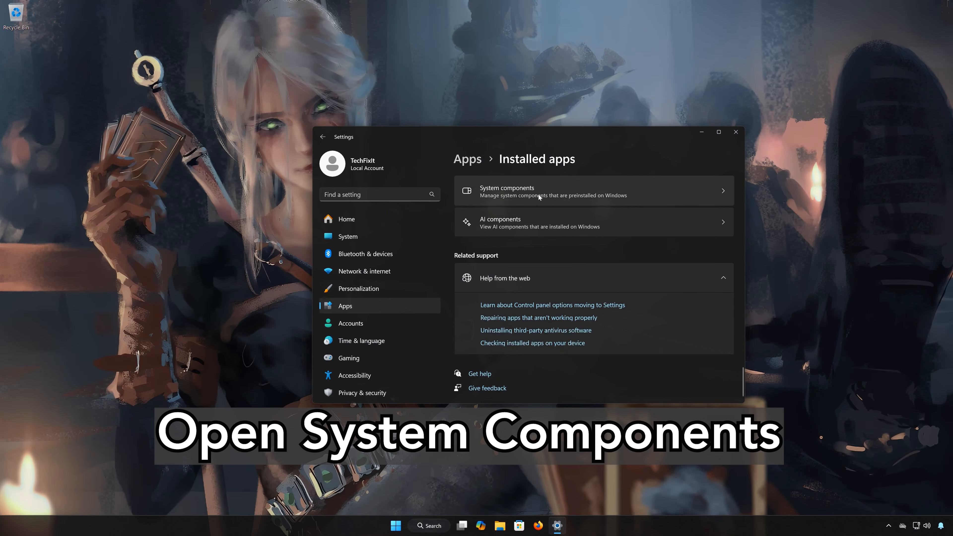
pyautogui.click(549, 196)
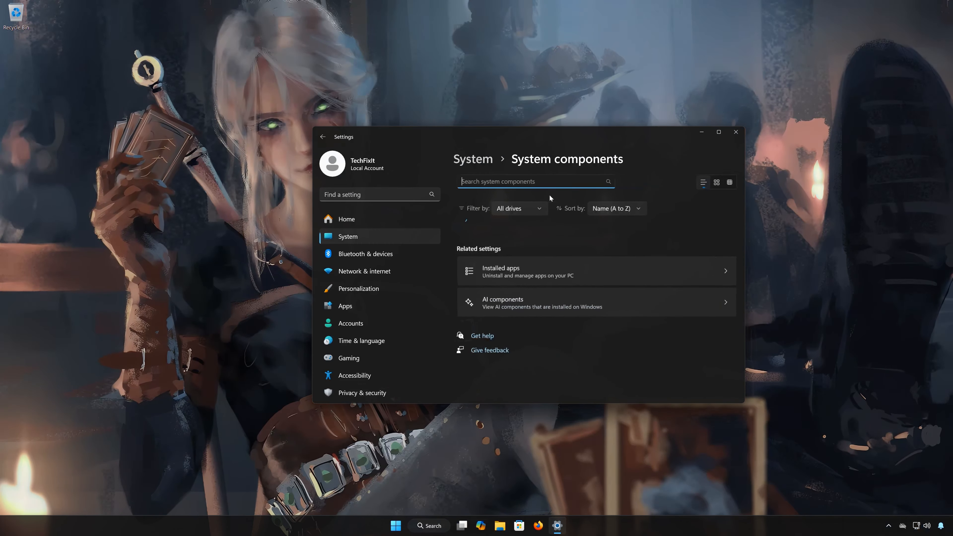
# - Open the advanced options of the Microsoft Store system component and repair it
pyautogui.scroll(-2, 570, 245)
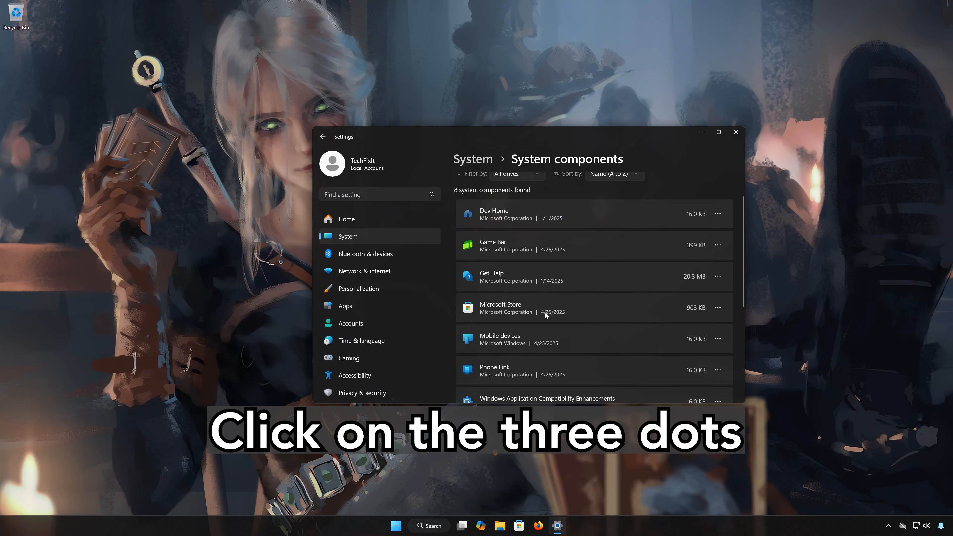
pyautogui.click(718, 308)
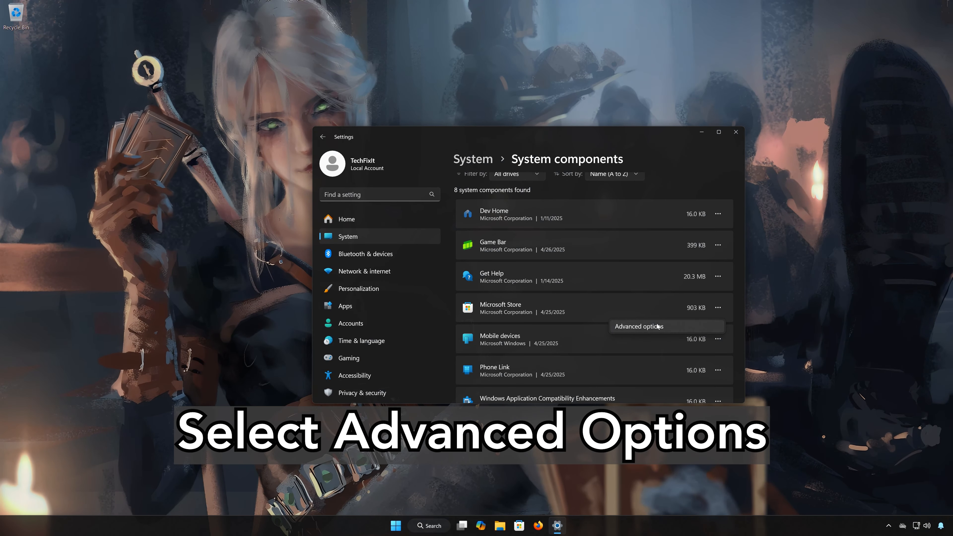
pyautogui.click(640, 326)
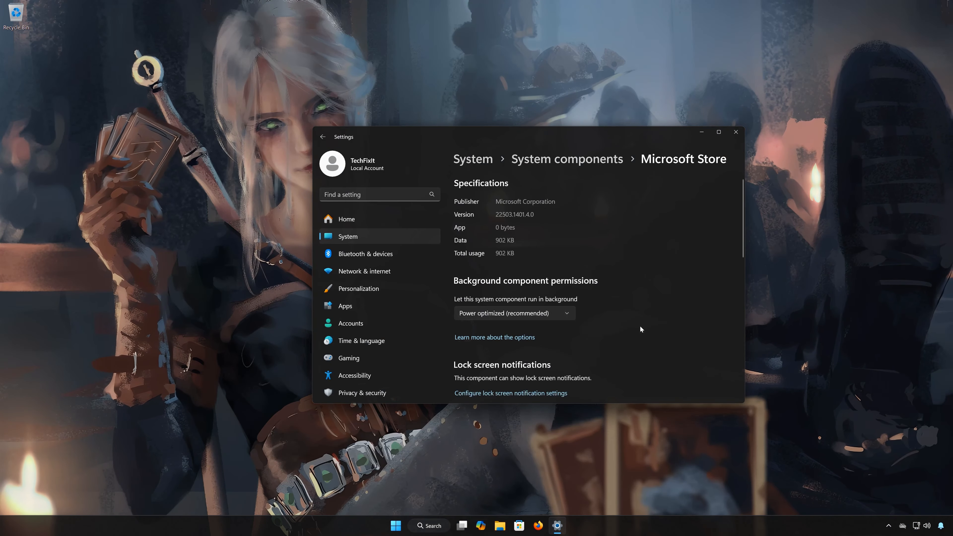
pyautogui.scroll(-6, 641, 327)
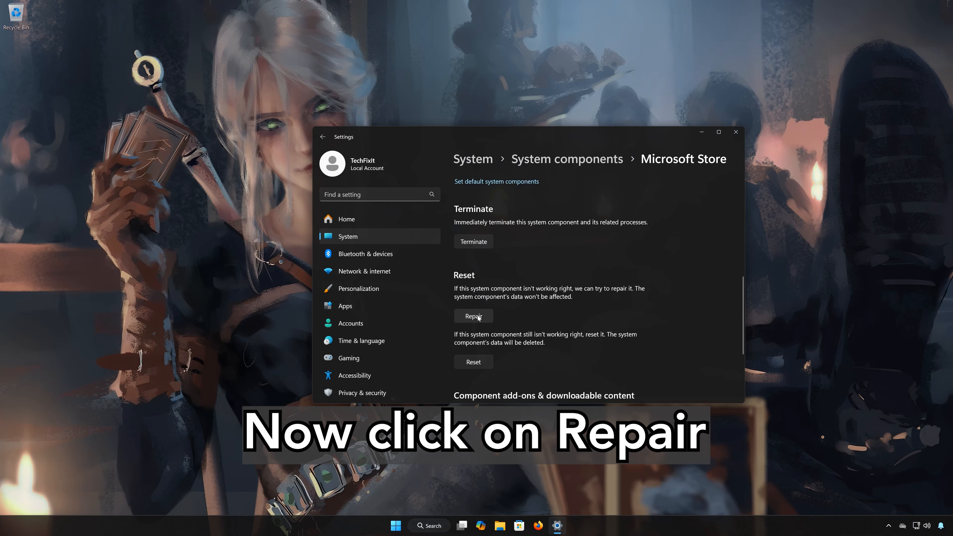
pyautogui.click(470, 319)
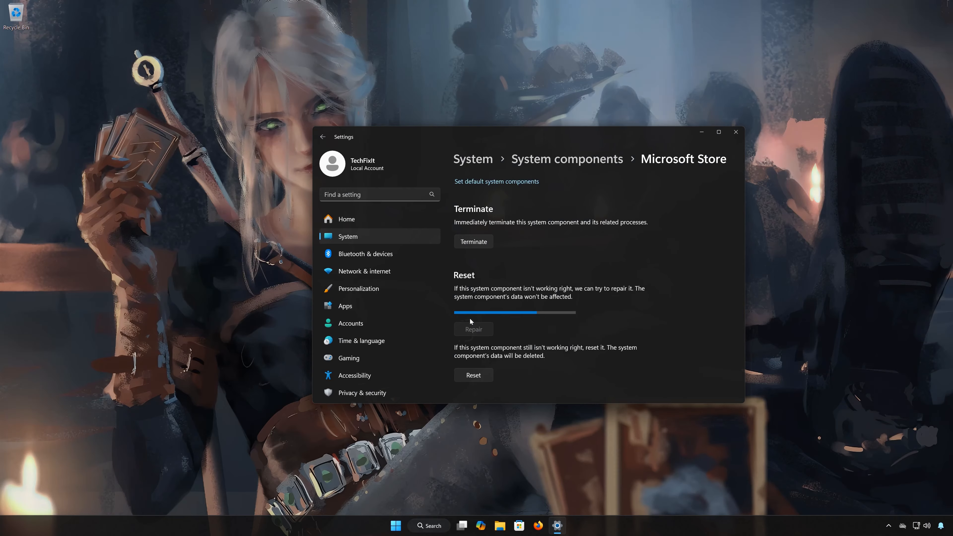
# - Reset the Microsoft Store system component and confirm deleting its data
pyautogui.scroll(-2, 475, 318)
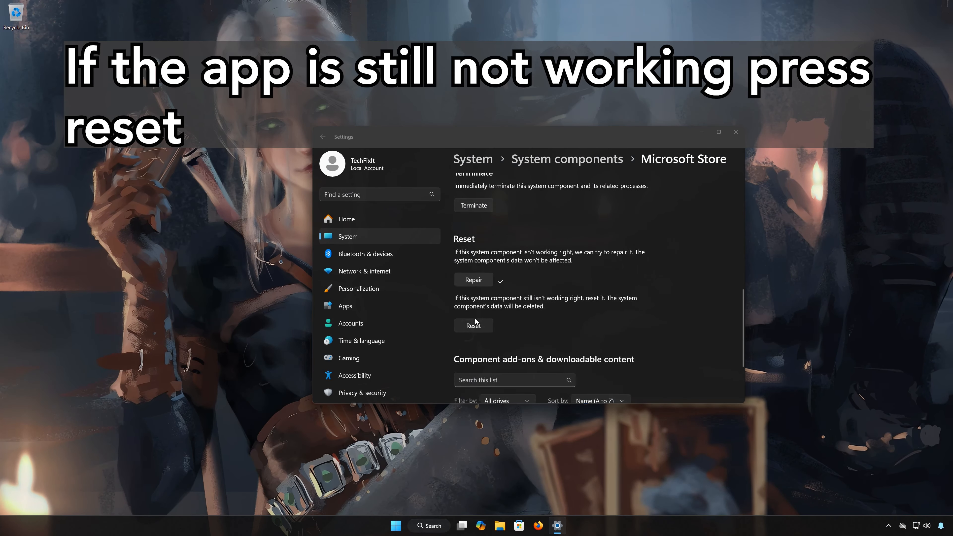
pyautogui.scroll(-2, 475, 318)
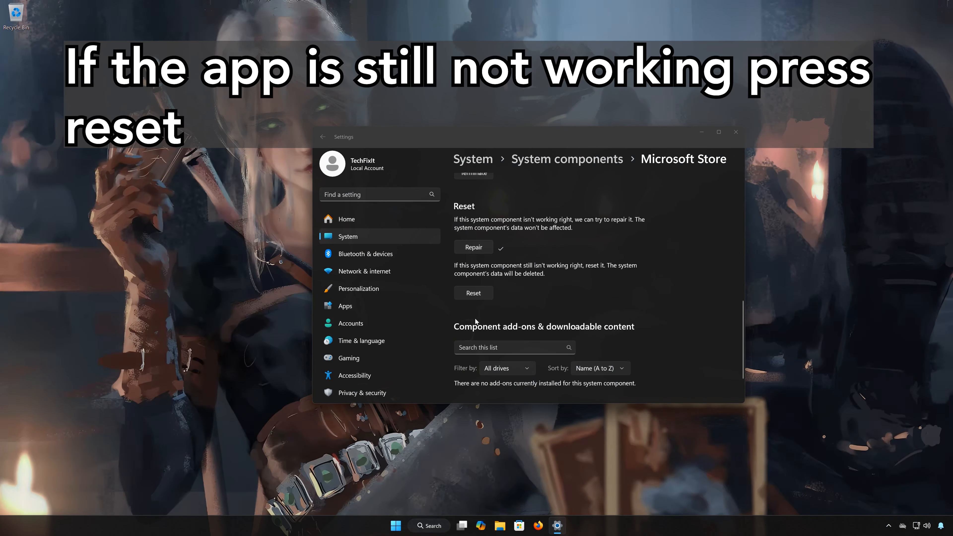
pyautogui.click(474, 296)
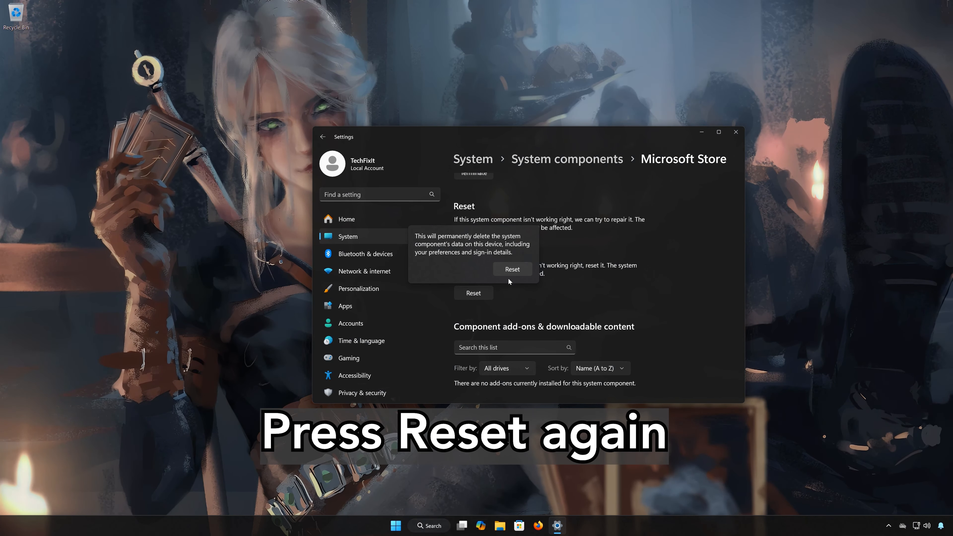
pyautogui.click(518, 271)
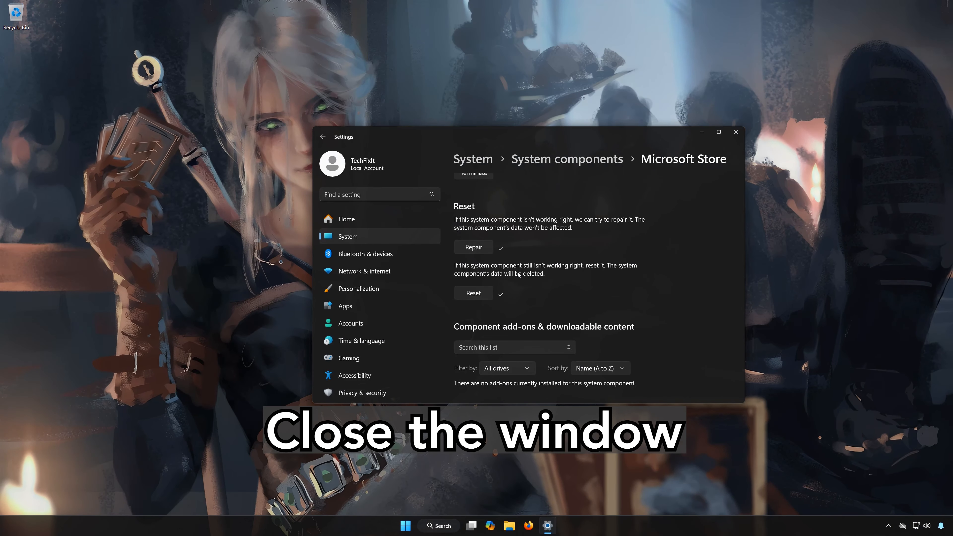
# - Close Settings and launch the Microsoft Store
pyautogui.scroll(-2, 518, 275)
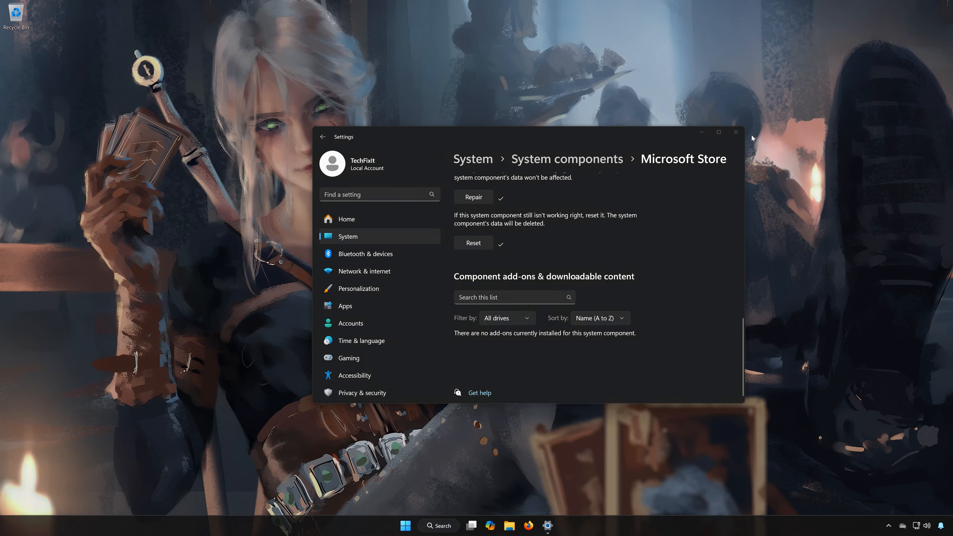
pyautogui.click(736, 132)
pyautogui.click(415, 526)
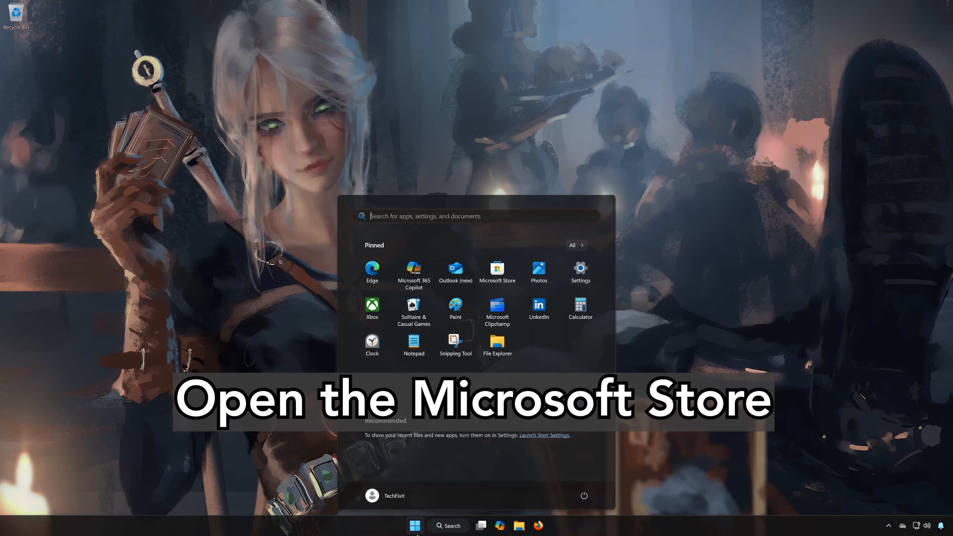
pyautogui.click(498, 274)
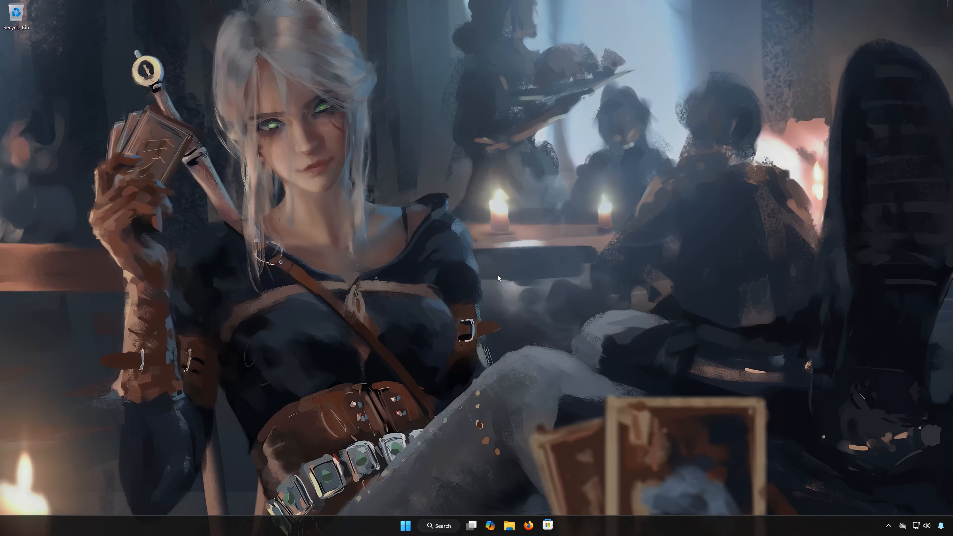